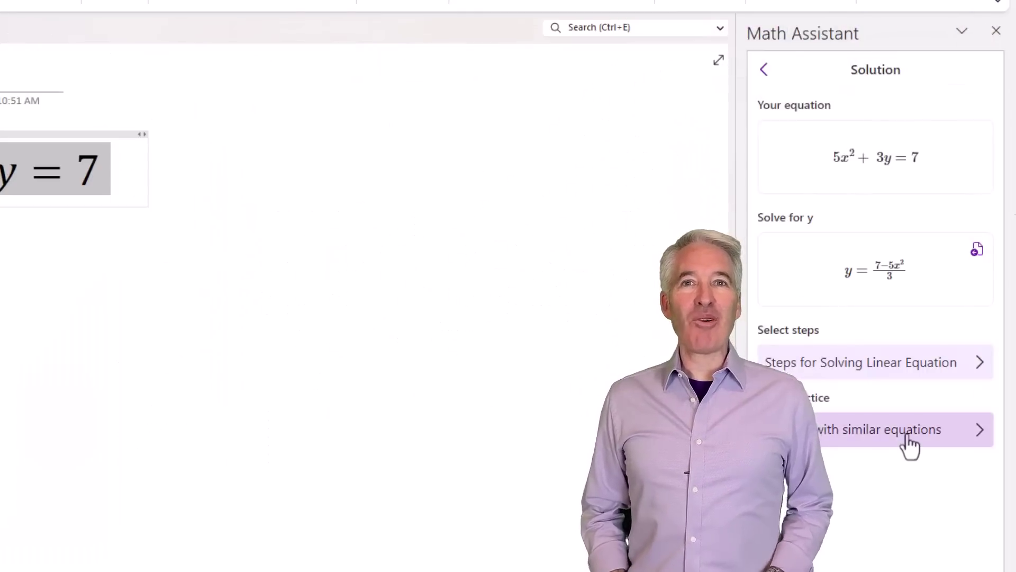
# In Math Assistant, answer the practice question on equations like 5x² + 3y = 7 with option 2.
pyautogui.click(905, 429)
pyautogui.click(906, 302)
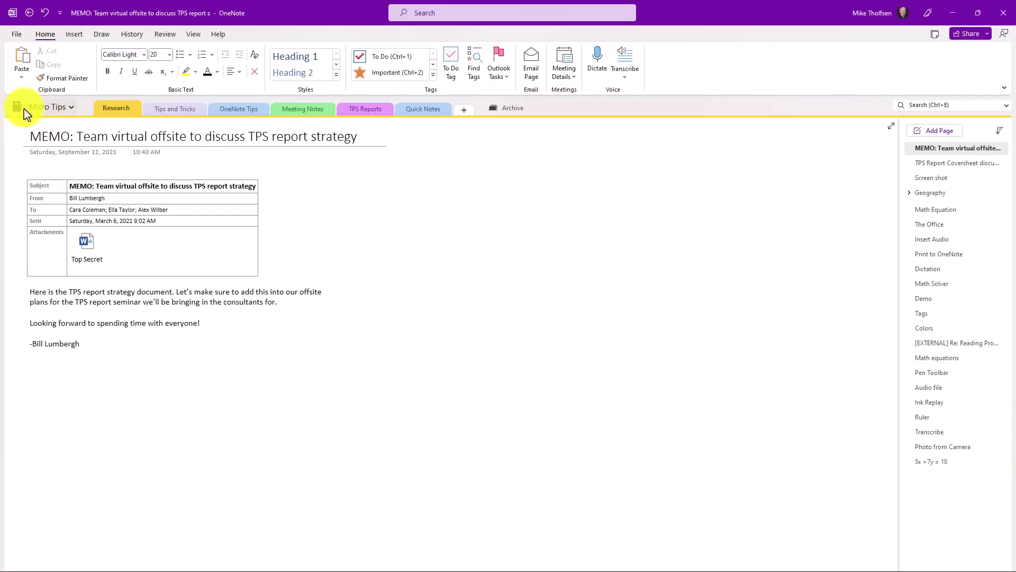
# Briefly show the notebook list, then bring up the View tab's layout options for the memo page.
pyautogui.click(47, 108)
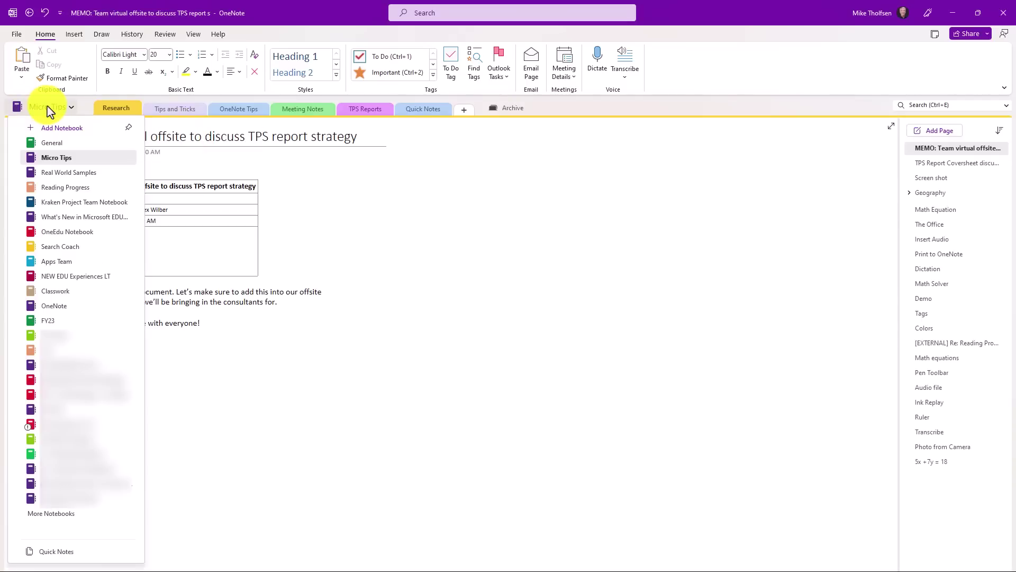
pyautogui.click(48, 108)
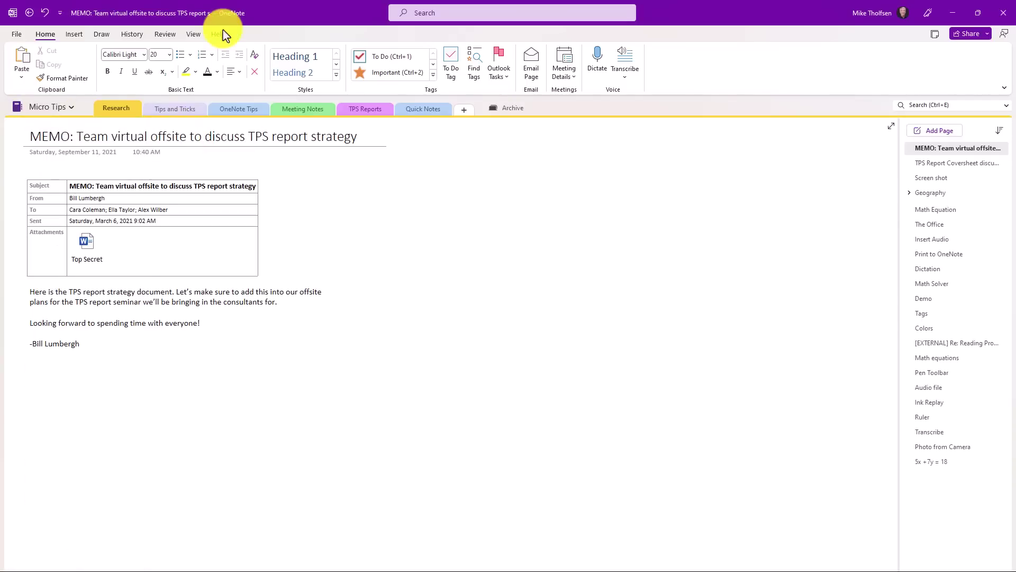
pyautogui.click(187, 35)
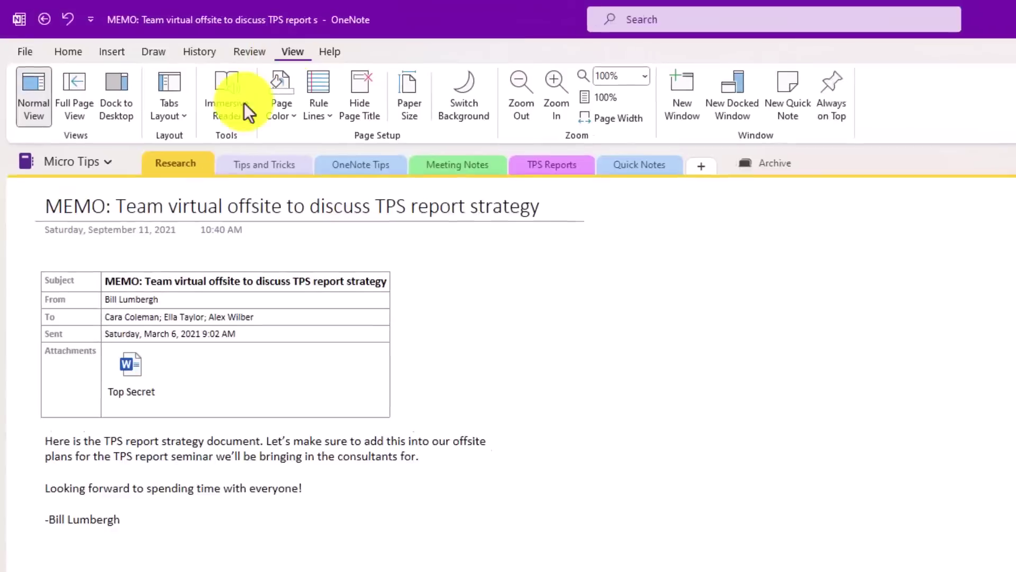
# Set Tabs Layout to Vertical Tabs so sections and pages list down the left.
pyautogui.click(178, 122)
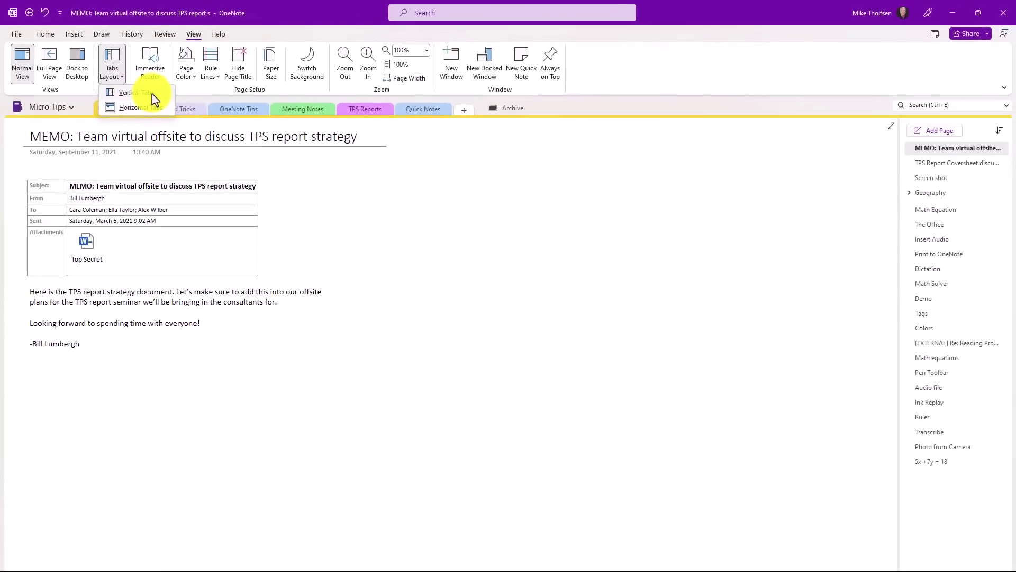
pyautogui.click(151, 94)
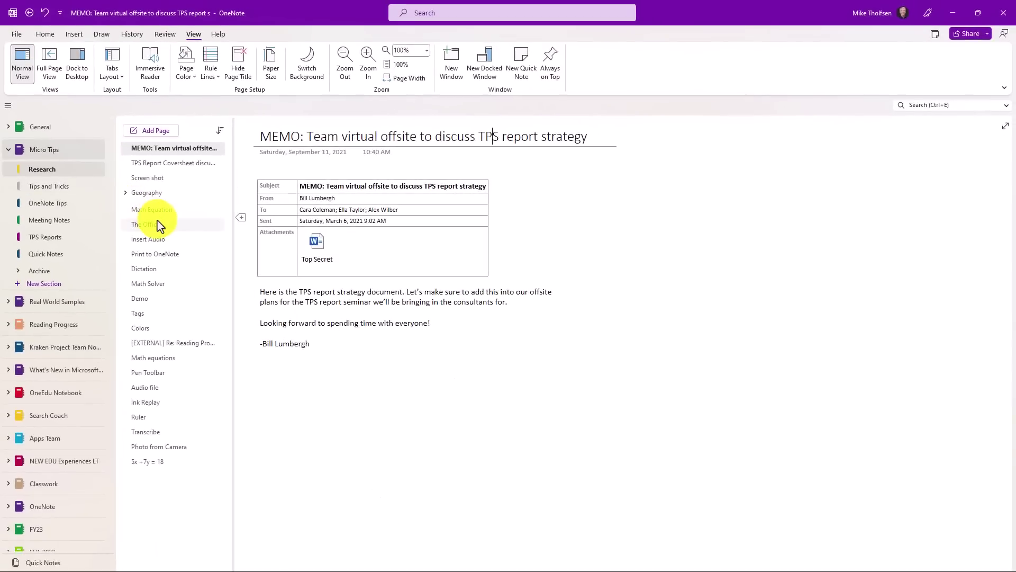
# Toggle the navigation pane, switch to the Simplified ribbon, and restore Horizontal Tabs.
pyautogui.click(7, 105)
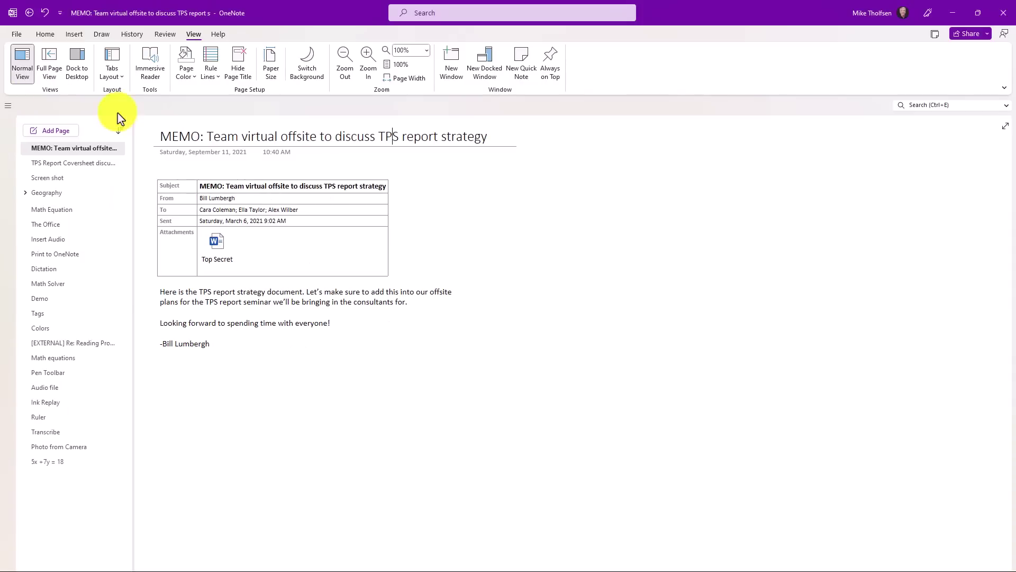
pyautogui.click(7, 109)
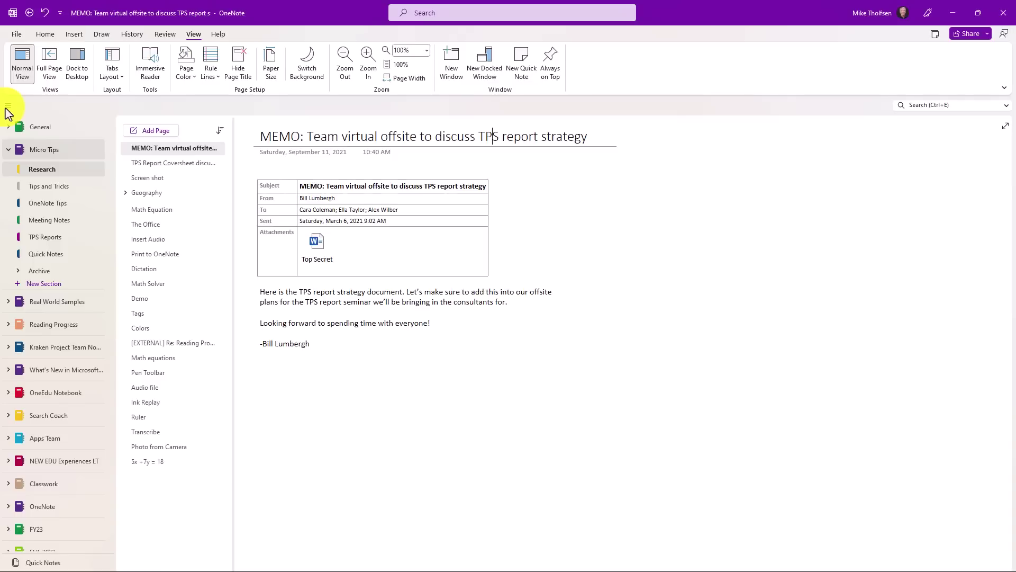
pyautogui.click(1004, 88)
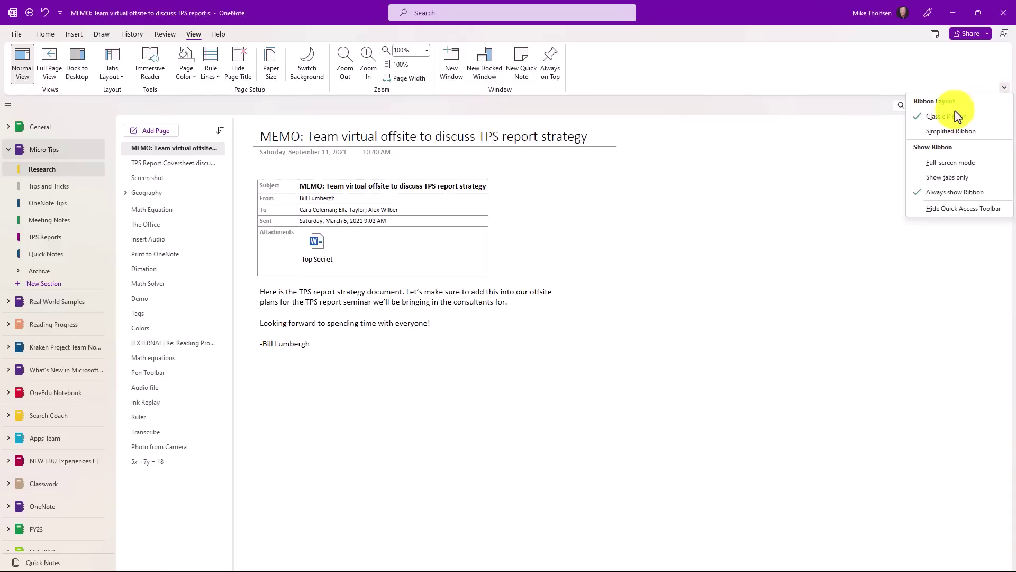
pyautogui.click(943, 130)
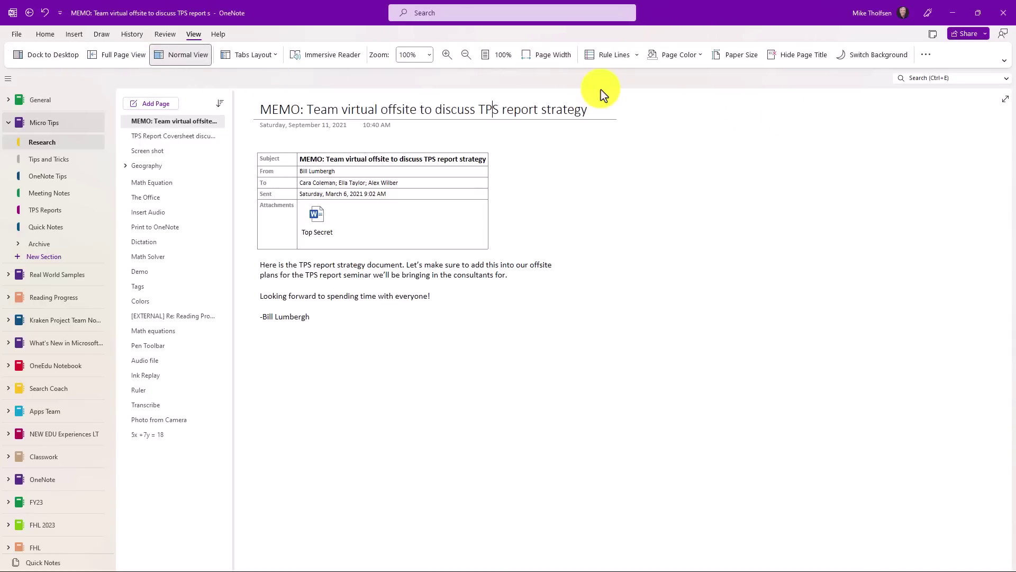
pyautogui.click(252, 58)
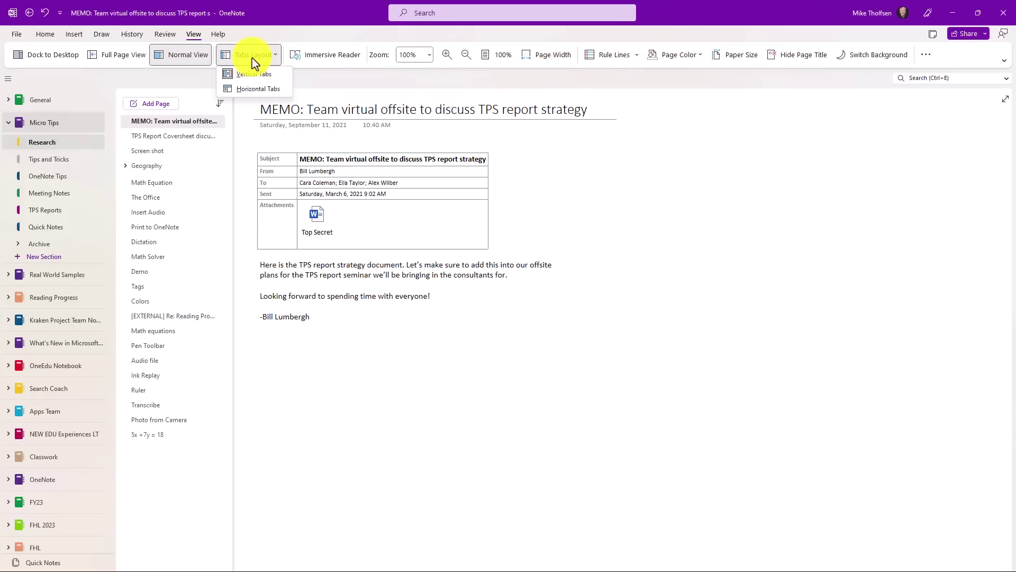
pyautogui.click(269, 90)
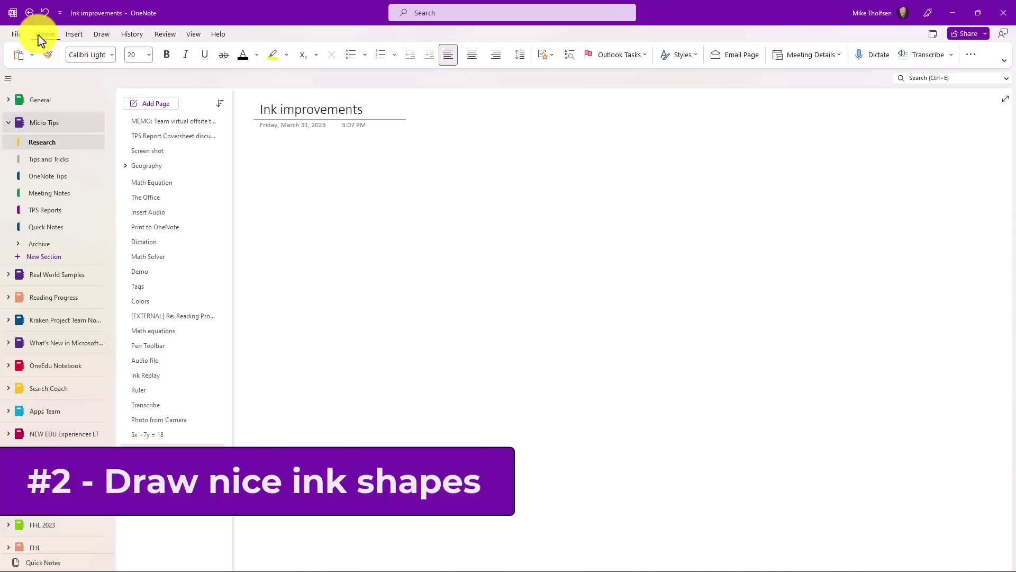
# With the red Draw pen, sketch a square, triangle, ellipse and vertical line, auto-smoothed into shapes.
pyautogui.click(102, 35)
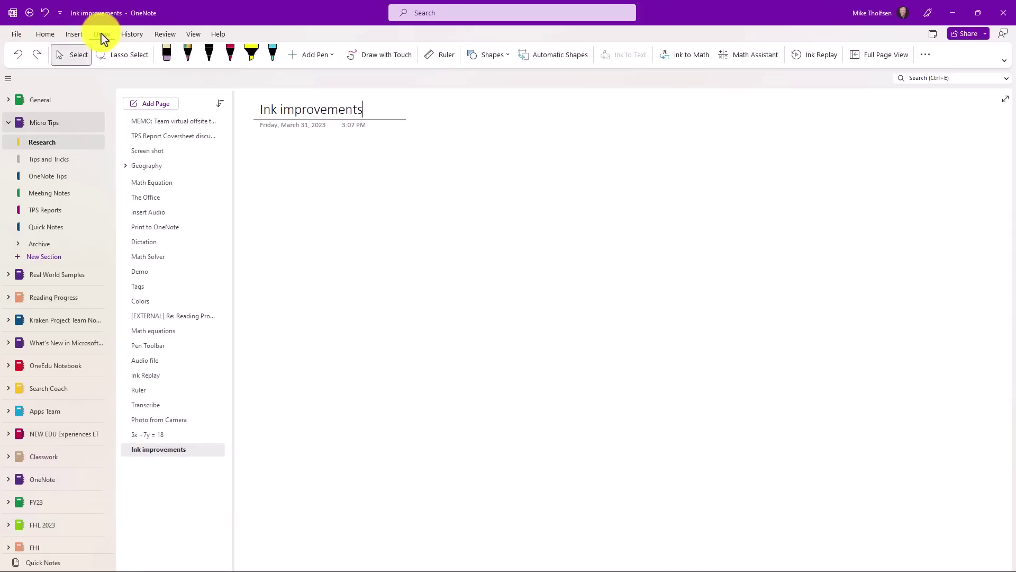
pyautogui.click(233, 54)
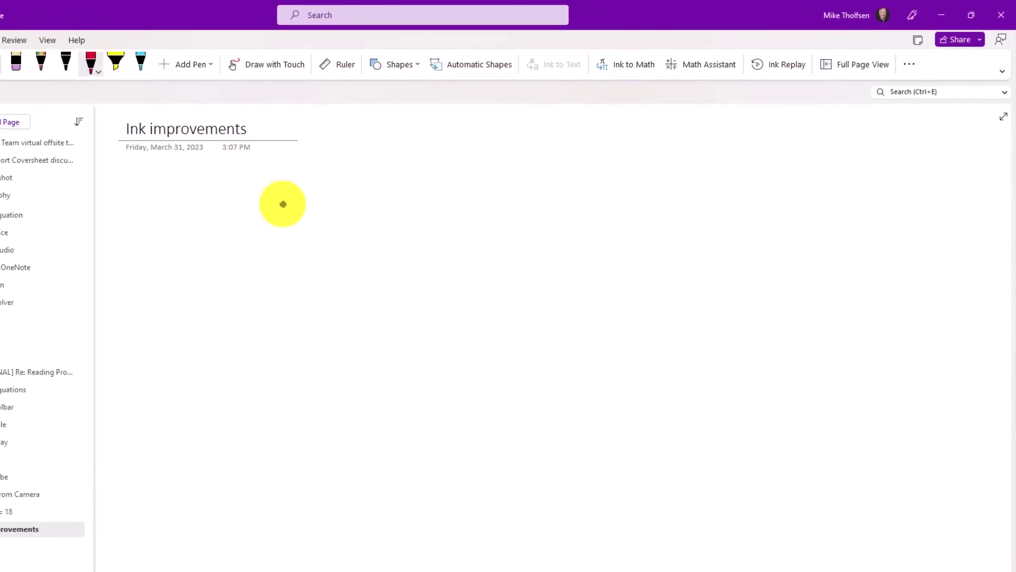
pyautogui.moveTo(283, 203)
pyautogui.mouseDown()
pyautogui.moveTo(291, 279)
pyautogui.moveTo(356, 277)
pyautogui.moveTo(363, 201)
pyautogui.moveTo(293, 203)
pyautogui.mouseUp()
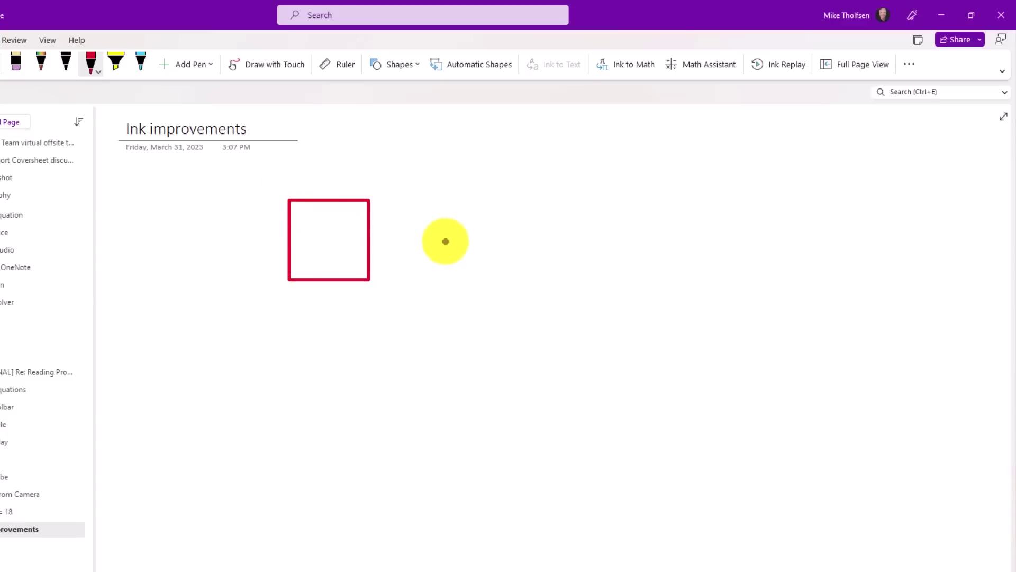
pyautogui.moveTo(479, 220)
pyautogui.mouseDown()
pyautogui.moveTo(442, 307)
pyautogui.moveTo(540, 297)
pyautogui.moveTo(480, 222)
pyautogui.mouseUp()
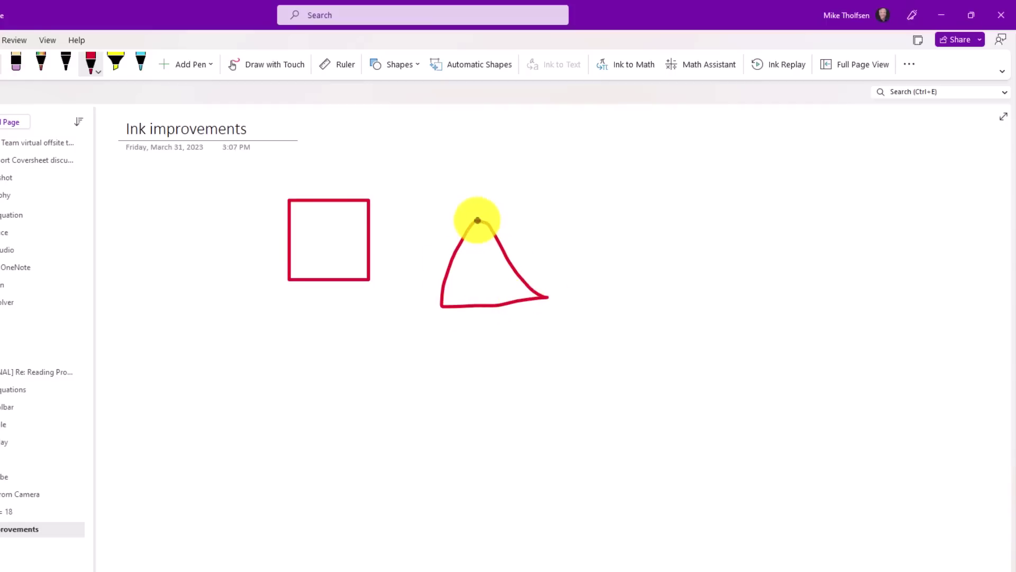
pyautogui.moveTo(363, 334)
pyautogui.mouseDown()
pyautogui.moveTo(273, 407)
pyautogui.moveTo(453, 424)
pyautogui.moveTo(390, 315)
pyautogui.moveTo(315, 333)
pyautogui.moveTo(297, 349)
pyautogui.mouseUp()
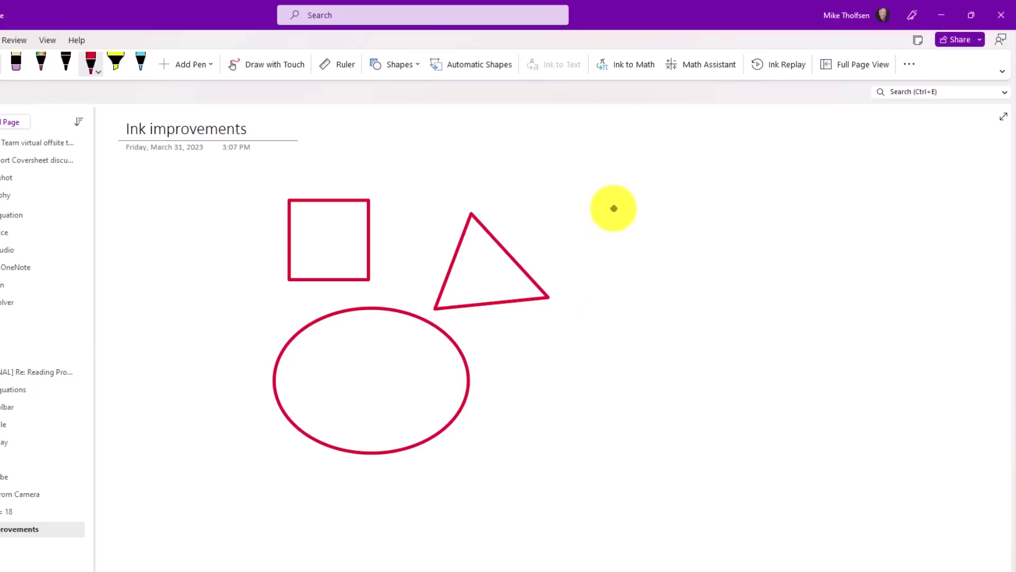
pyautogui.moveTo(613, 202); pyautogui.dragTo(613, 413)
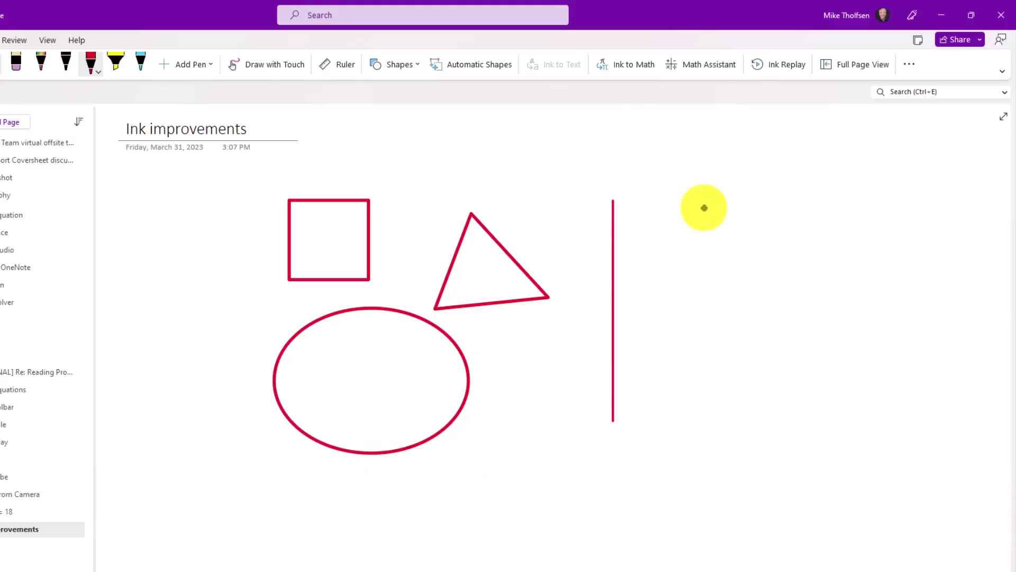
# Draw a Shift-straightened second vertical line and a horizontal line below the ellipse, adjusting its angle.
pyautogui.press('shift')
pyautogui.moveTo(703, 207)
pyautogui.mouseDown()
pyautogui.moveTo(717, 359)
pyautogui.moveTo(707, 526)
pyautogui.mouseUp()
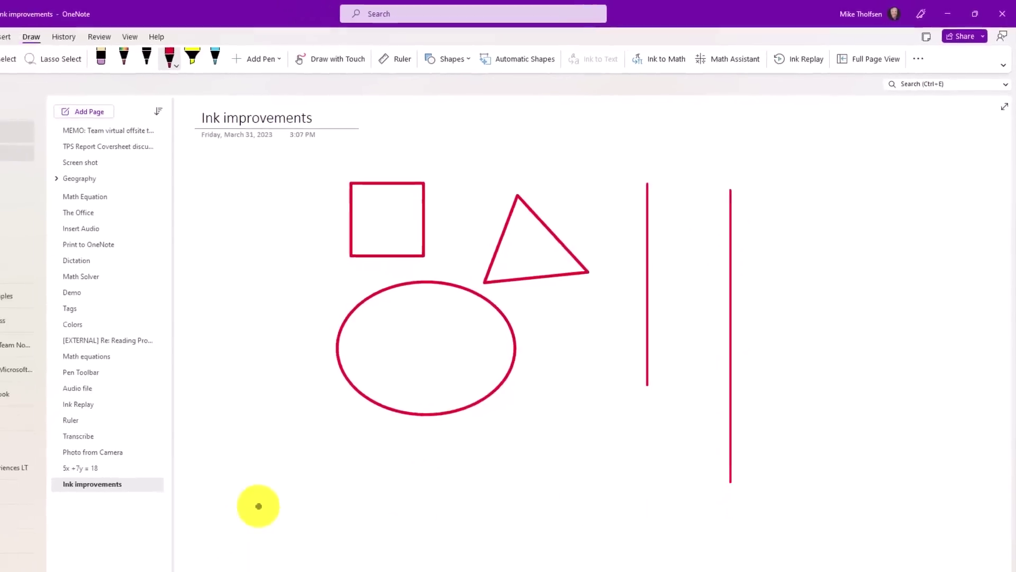
pyautogui.moveTo(228, 487); pyautogui.dragTo(449, 487)
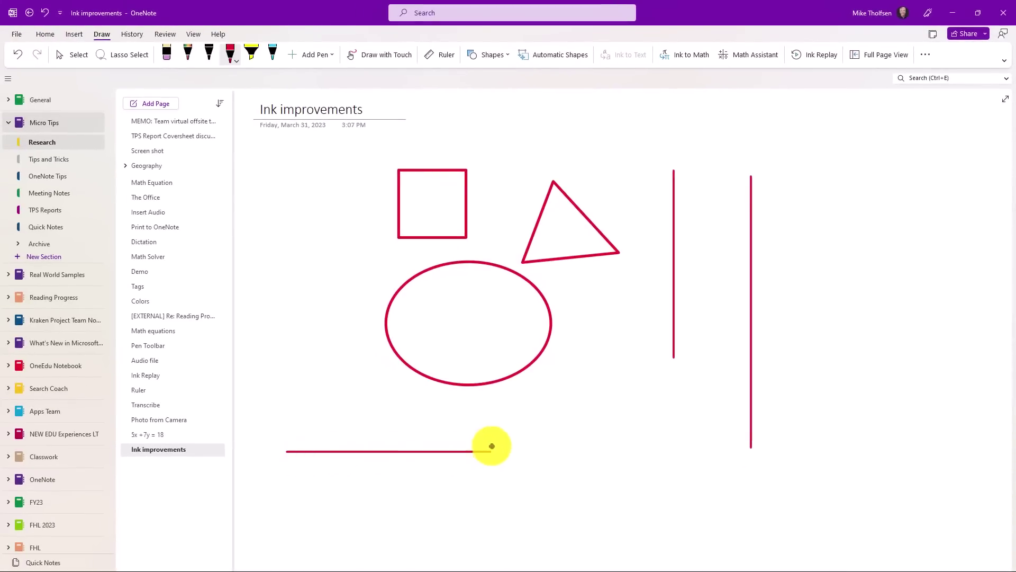
pyautogui.moveTo(491, 446); pyautogui.dragTo(505, 490)
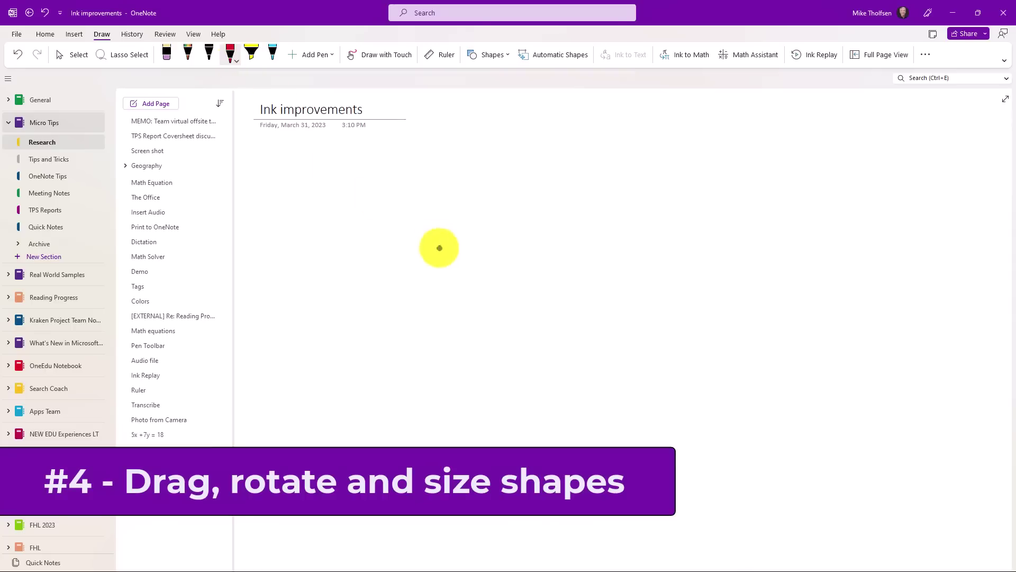
# Draw a red square, rotate it clockwise by its corner, and draw a triangle to its right.
pyautogui.moveTo(415, 207)
pyautogui.mouseDown()
pyautogui.moveTo(411, 305)
pyautogui.moveTo(498, 311)
pyautogui.moveTo(494, 212)
pyautogui.moveTo(454, 210)
pyautogui.mouseUp()
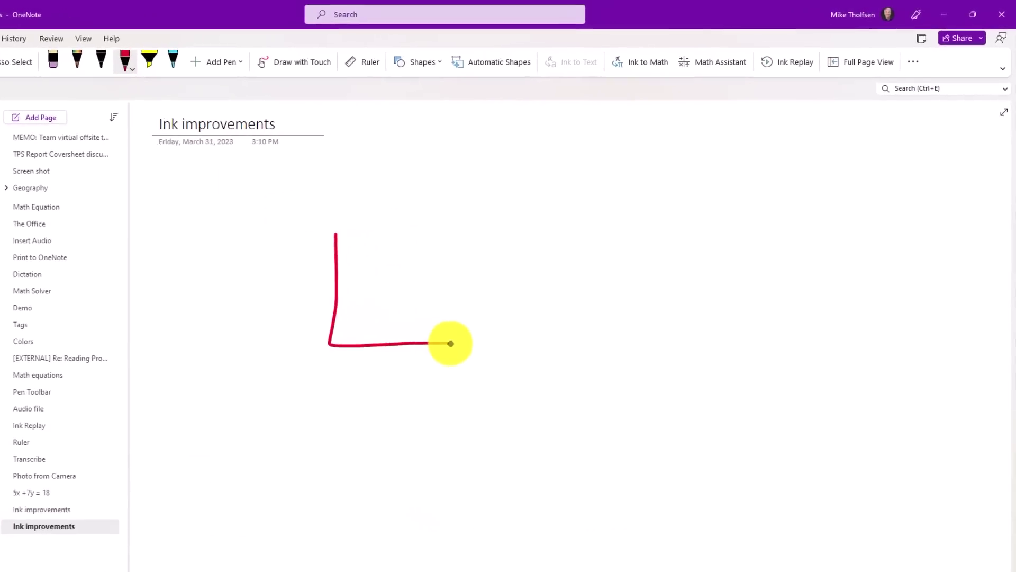
pyautogui.moveTo(390, 234); pyautogui.dragTo(335, 233)
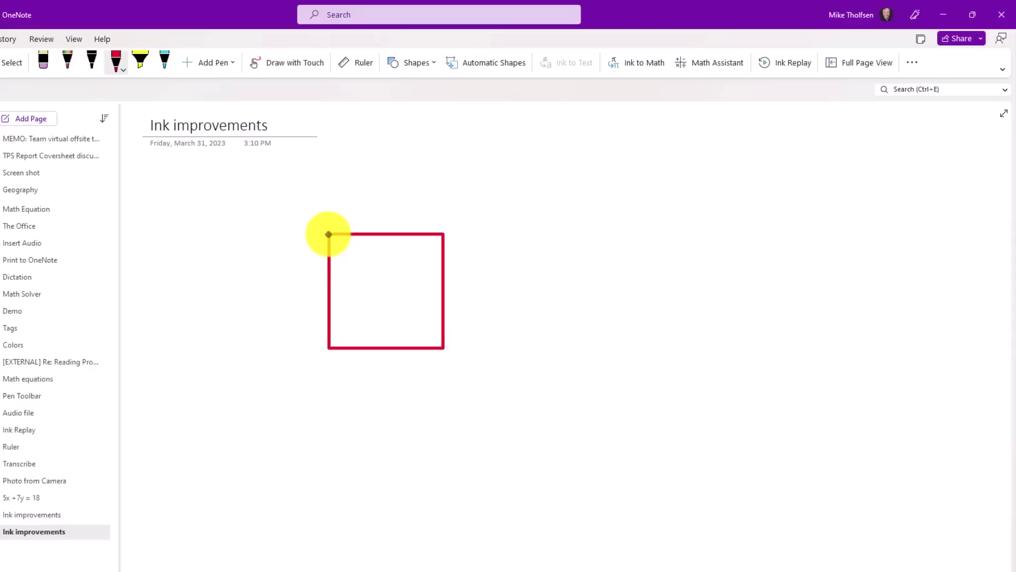
pyautogui.moveTo(328, 235)
pyautogui.mouseDown()
pyautogui.moveTo(354, 223)
pyautogui.moveTo(456, 236)
pyautogui.moveTo(472, 261)
pyautogui.moveTo(470, 313)
pyautogui.moveTo(458, 351)
pyautogui.moveTo(430, 376)
pyautogui.moveTo(361, 361)
pyautogui.moveTo(484, 306)
pyautogui.moveTo(403, 184)
pyautogui.moveTo(275, 279)
pyautogui.moveTo(450, 406)
pyautogui.moveTo(492, 184)
pyautogui.moveTo(360, 302)
pyautogui.moveTo(476, 229)
pyautogui.moveTo(347, 213)
pyautogui.moveTo(429, 349)
pyautogui.moveTo(407, 235)
pyautogui.moveTo(446, 261)
pyautogui.moveTo(408, 224)
pyautogui.moveTo(370, 223)
pyautogui.mouseUp()
pyautogui.moveTo(605, 252)
pyautogui.mouseDown()
pyautogui.moveTo(587, 284)
pyautogui.moveTo(606, 322)
pyautogui.moveTo(649, 320)
pyautogui.moveTo(601, 252)
pyautogui.moveTo(642, 277)
pyautogui.moveTo(632, 317)
pyautogui.moveTo(597, 330)
pyautogui.moveTo(608, 284)
pyautogui.moveTo(644, 356)
pyautogui.moveTo(607, 313)
pyautogui.moveTo(642, 311)
pyautogui.moveTo(678, 345)
pyautogui.moveTo(597, 320)
pyautogui.moveTo(644, 360)
pyautogui.moveTo(635, 229)
pyautogui.moveTo(601, 293)
pyautogui.moveTo(610, 263)
pyautogui.moveTo(671, 358)
pyautogui.moveTo(608, 313)
pyautogui.moveTo(646, 322)
pyautogui.mouseUp()
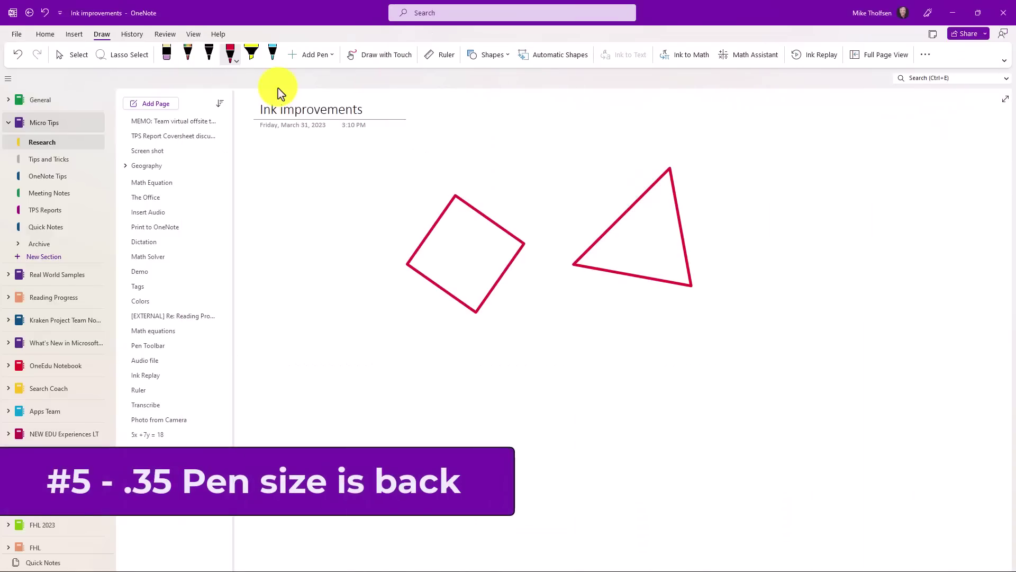
# Set the rainbow pen to a thin thickness and draw a sail shape beside the square.
pyautogui.click(189, 56)
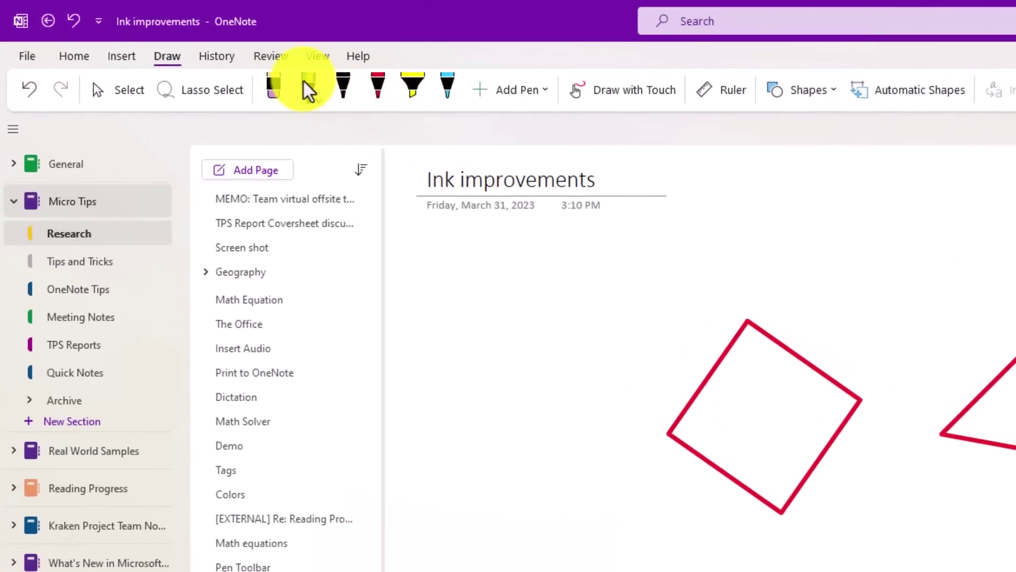
pyautogui.click(320, 107)
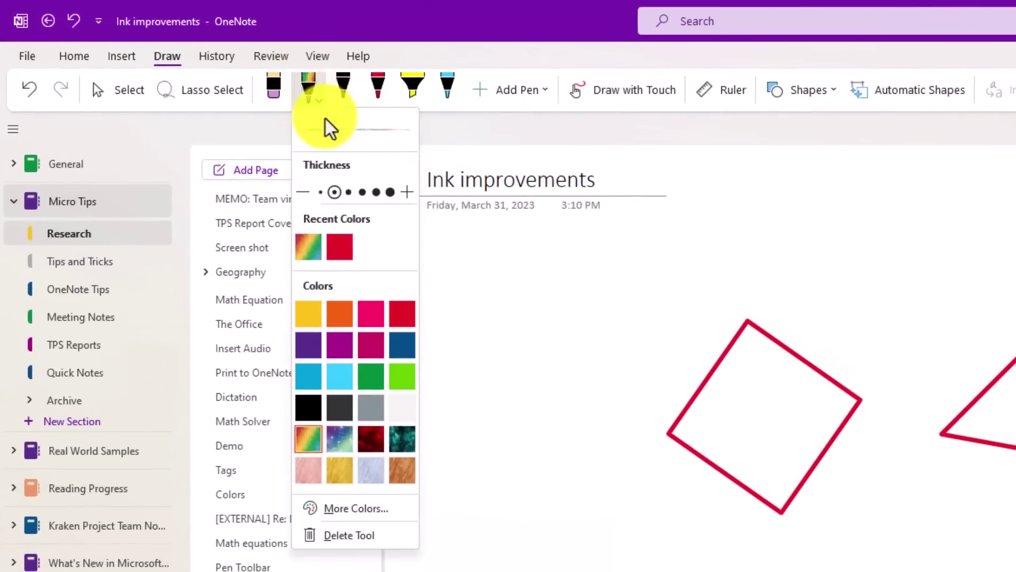
pyautogui.click(390, 193)
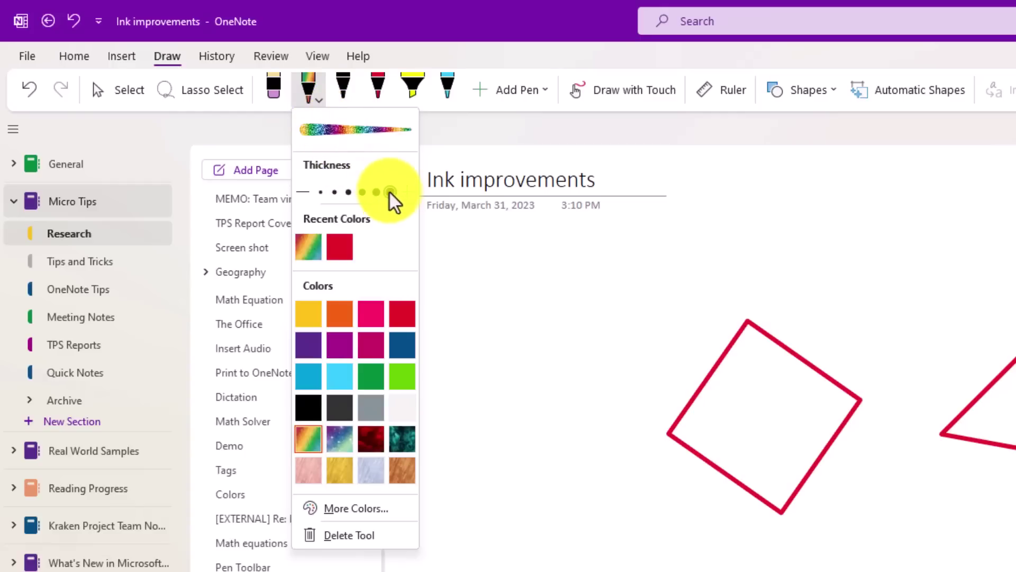
pyautogui.click(334, 192)
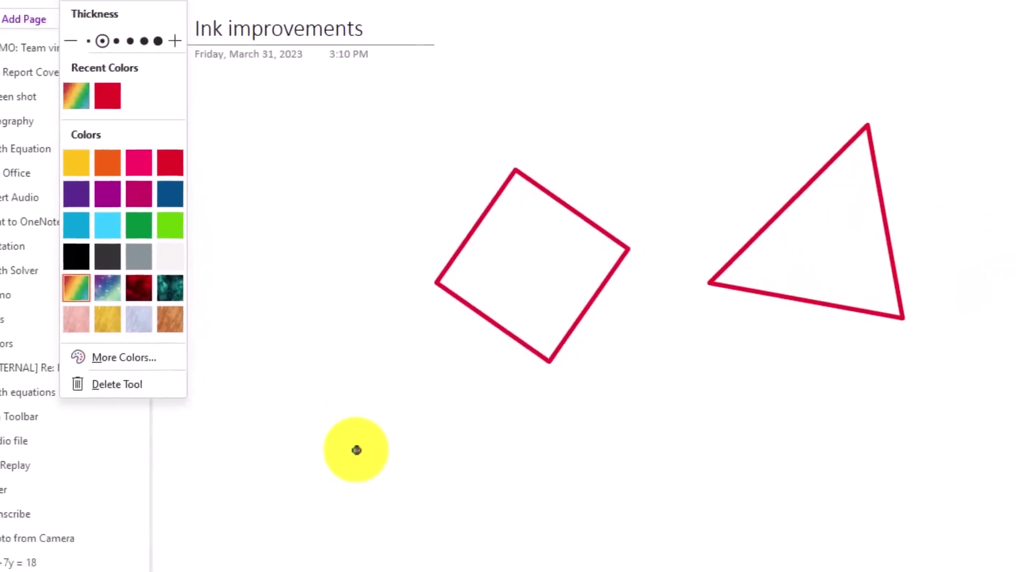
pyautogui.moveTo(587, 571); pyautogui.dragTo(607, 509)
pyautogui.moveTo(323, 192)
pyautogui.mouseDown()
pyautogui.moveTo(390, 270)
pyautogui.moveTo(295, 283)
pyautogui.moveTo(309, 164)
pyautogui.moveTo(409, 265)
pyautogui.moveTo(274, 156)
pyautogui.moveTo(412, 236)
pyautogui.moveTo(268, 297)
pyautogui.moveTo(245, 115)
pyautogui.mouseUp()
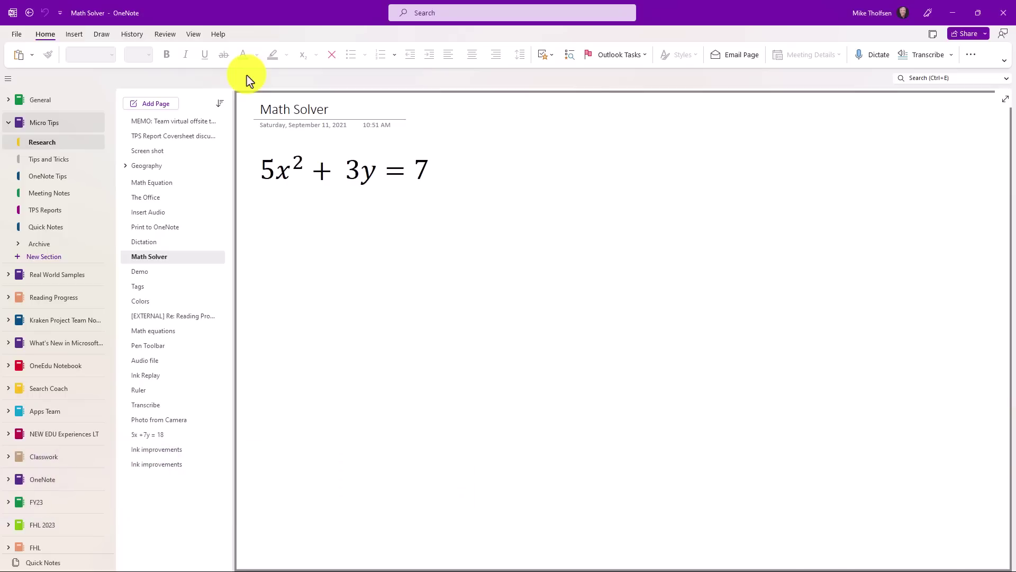
# Select the equation 5x² + 3y = 7 on the Math Solver page and bring up the Draw commands.
pyautogui.moveTo(264, 166); pyautogui.dragTo(429, 163)
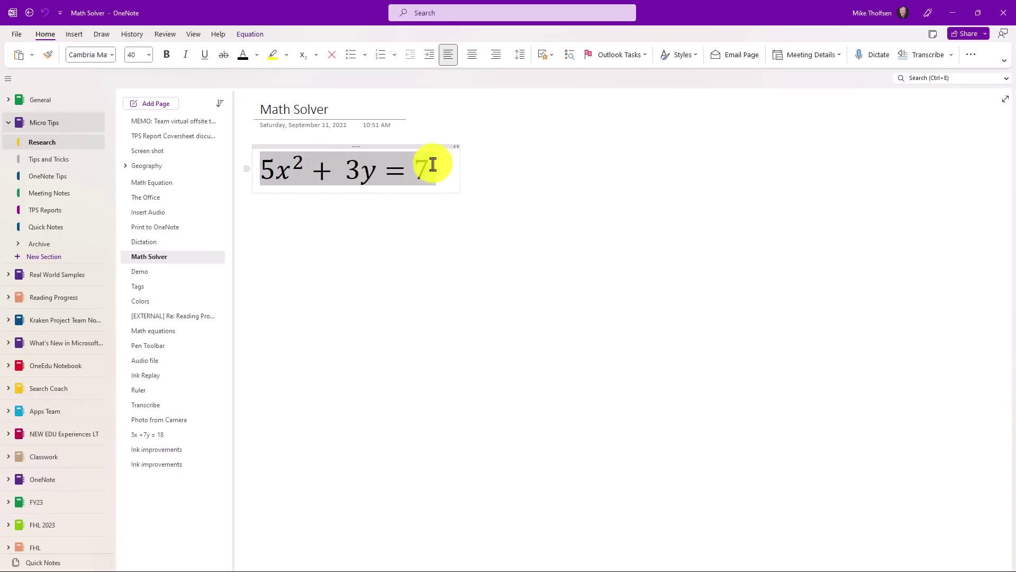
pyautogui.click(74, 36)
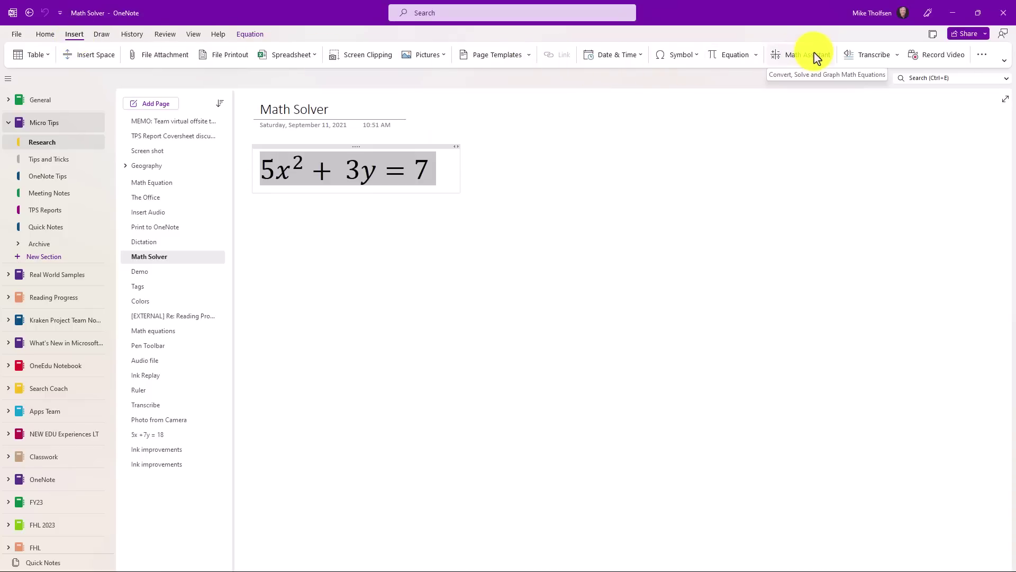
pyautogui.click(101, 36)
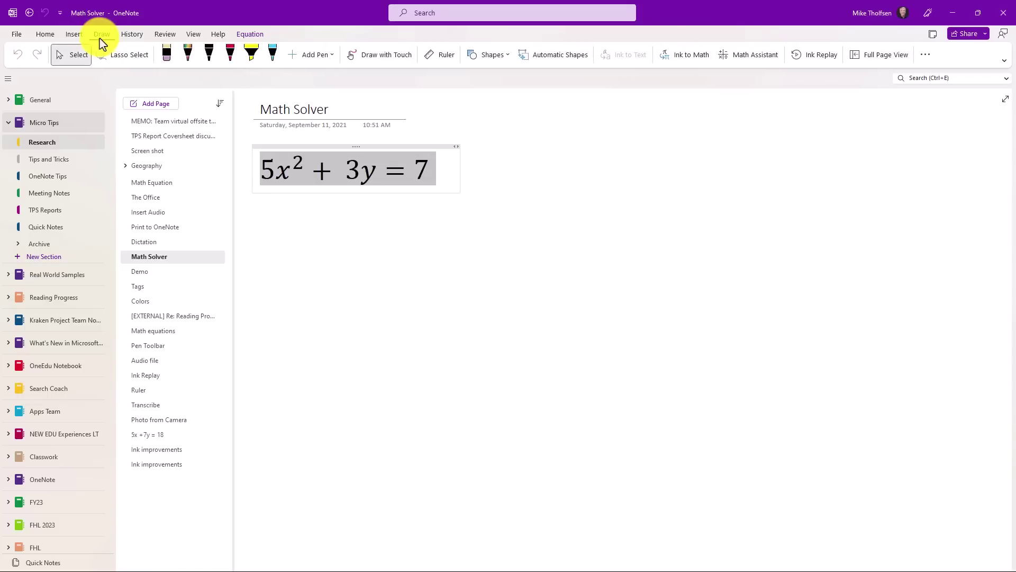
# Use Math Assistant to solve 5x² + 3y = 7 for y, giving y = (7 − 5x²)/3.
pyautogui.click(753, 56)
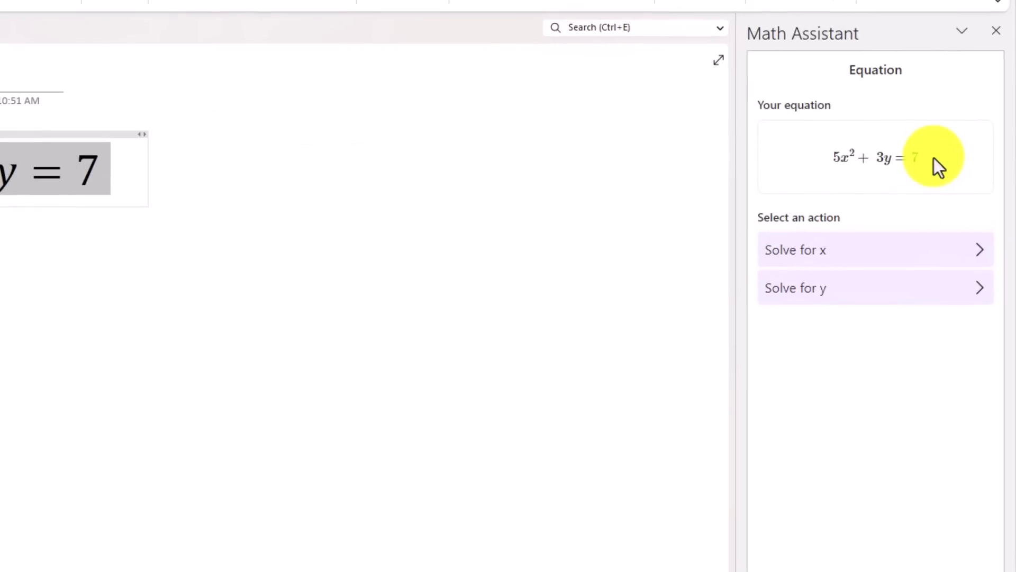
pyautogui.click(814, 299)
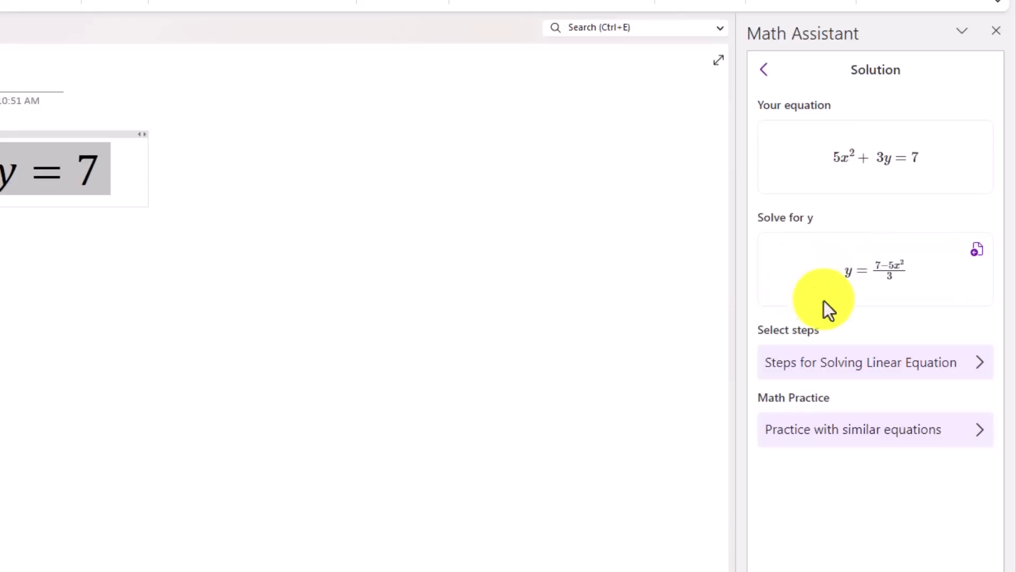
# Start the similar-equations practice quiz, answer and check question 1, and review its solution steps.
pyautogui.click(908, 445)
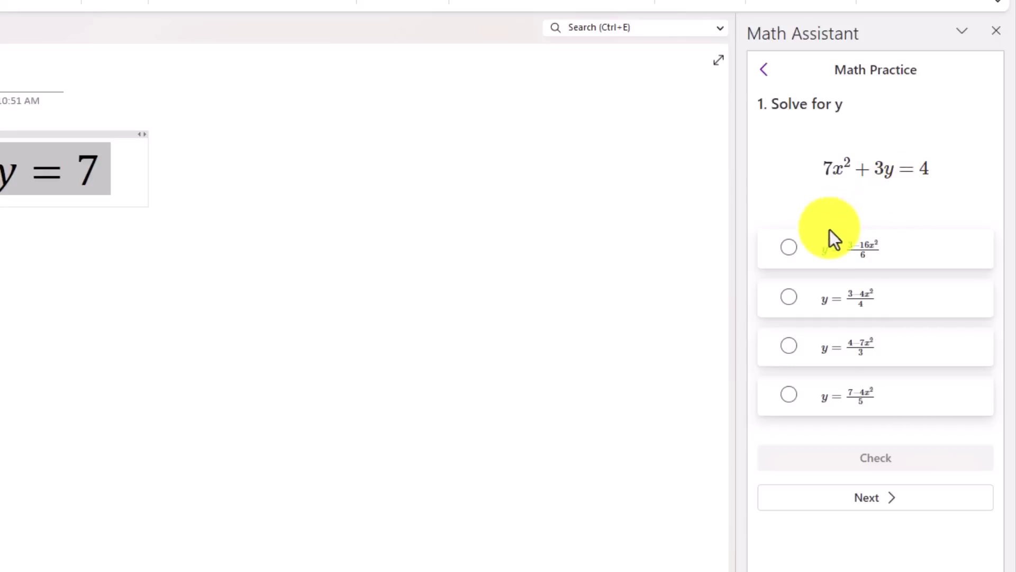
pyautogui.click(788, 302)
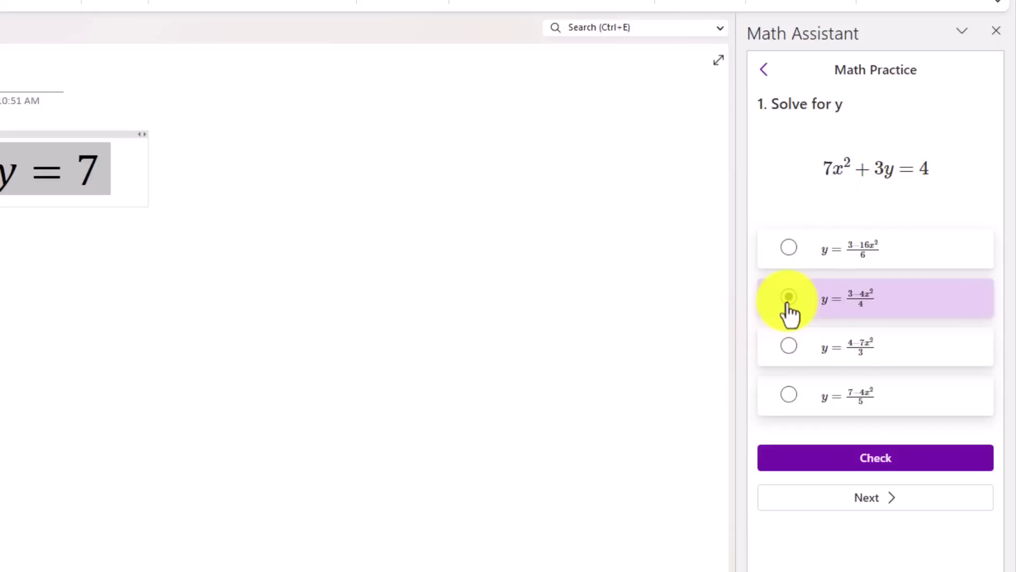
pyautogui.click(881, 474)
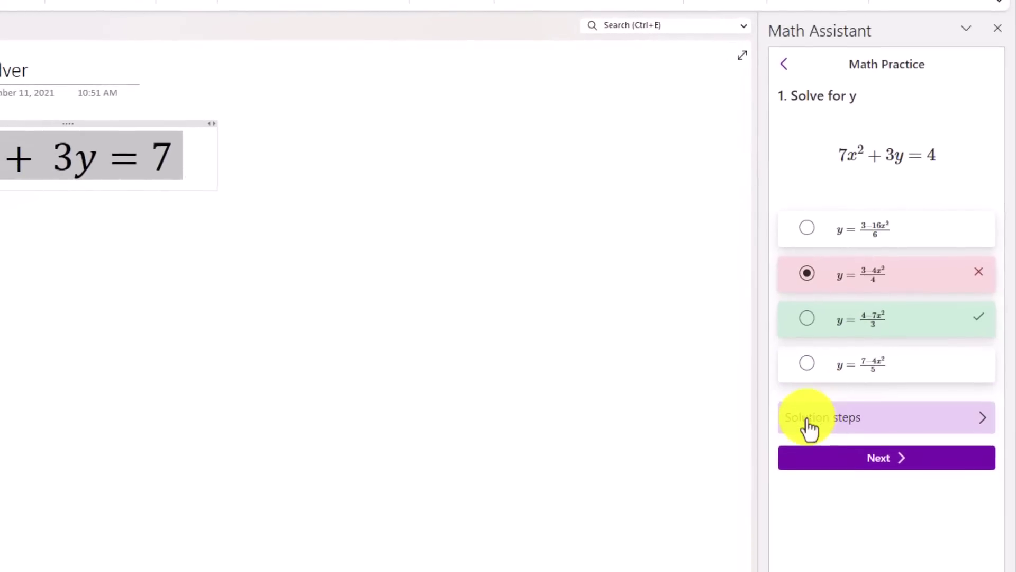
pyautogui.click(948, 428)
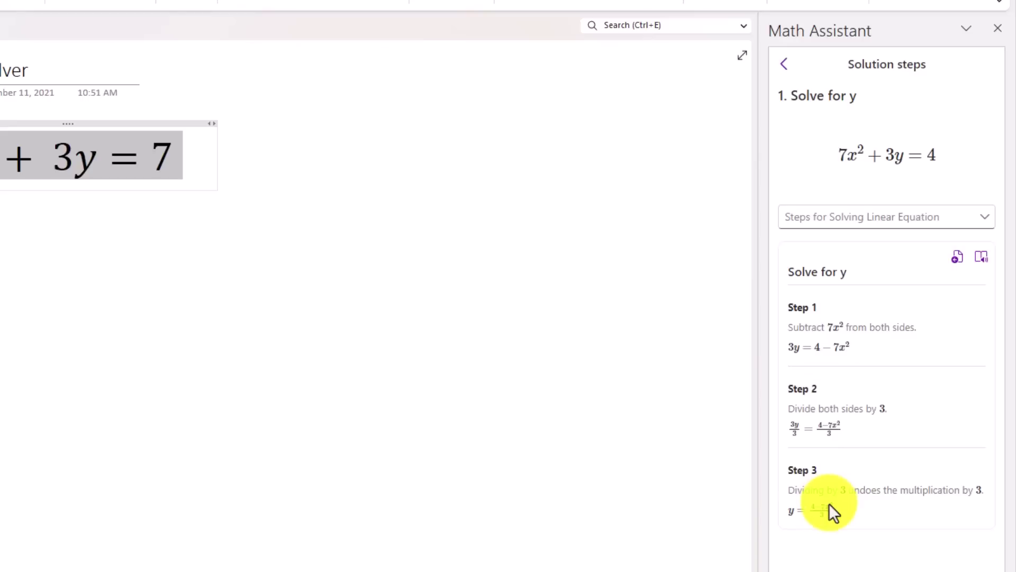
pyautogui.click(784, 64)
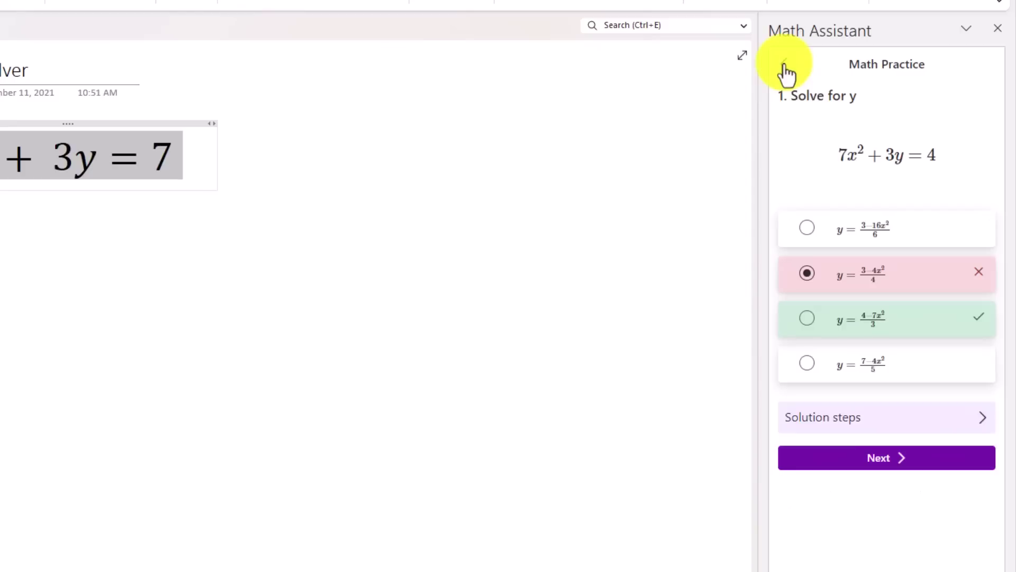
# Answer practice question 2, 7x² + 6y = 7, with y = (7 − 7x²)/6 and check it.
pyautogui.click(883, 459)
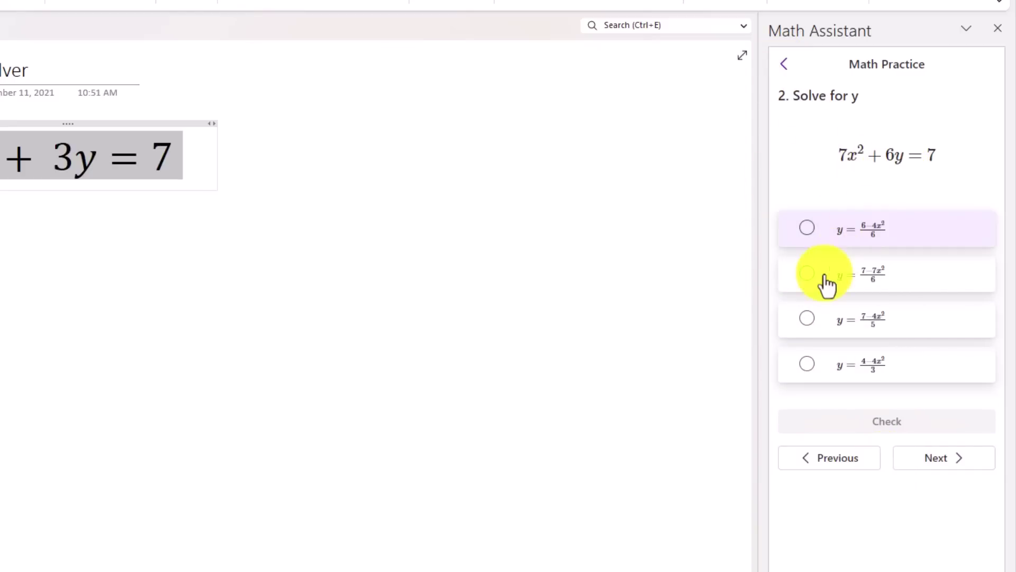
pyautogui.click(806, 280)
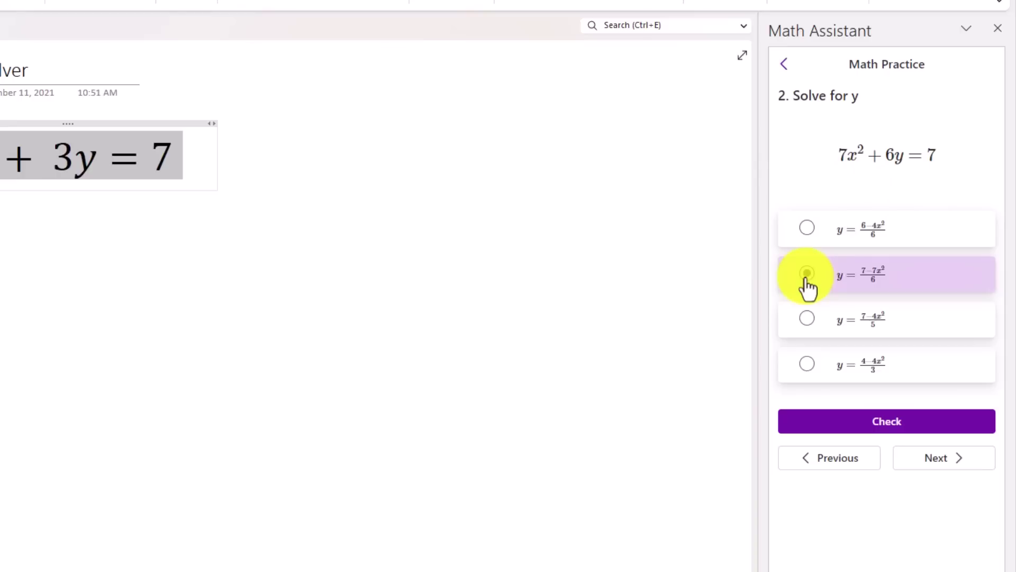
pyautogui.click(889, 422)
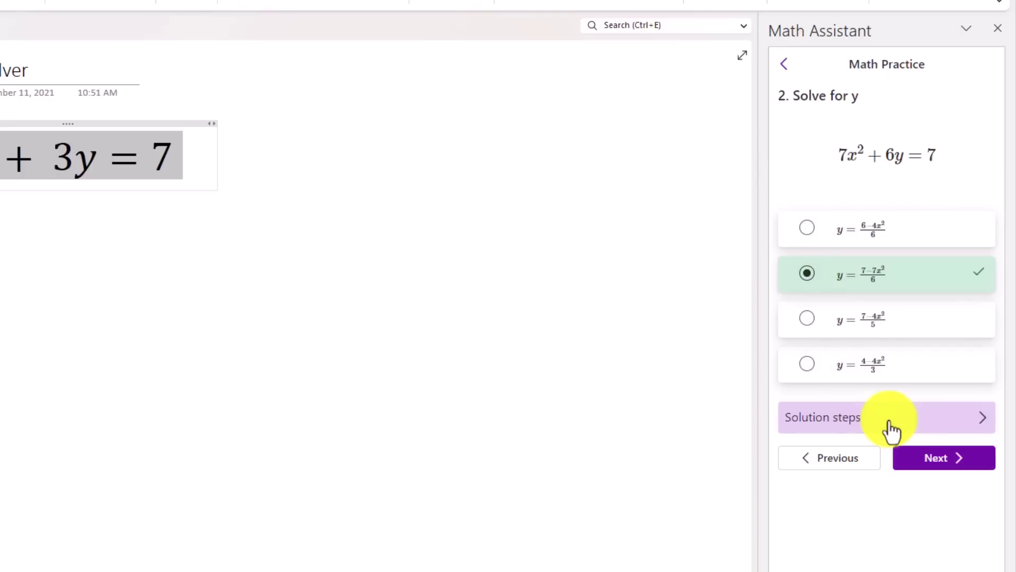
# Show the solution steps for 7x² + 6y = 7 and open them in Immersive Reader.
pyautogui.click(891, 430)
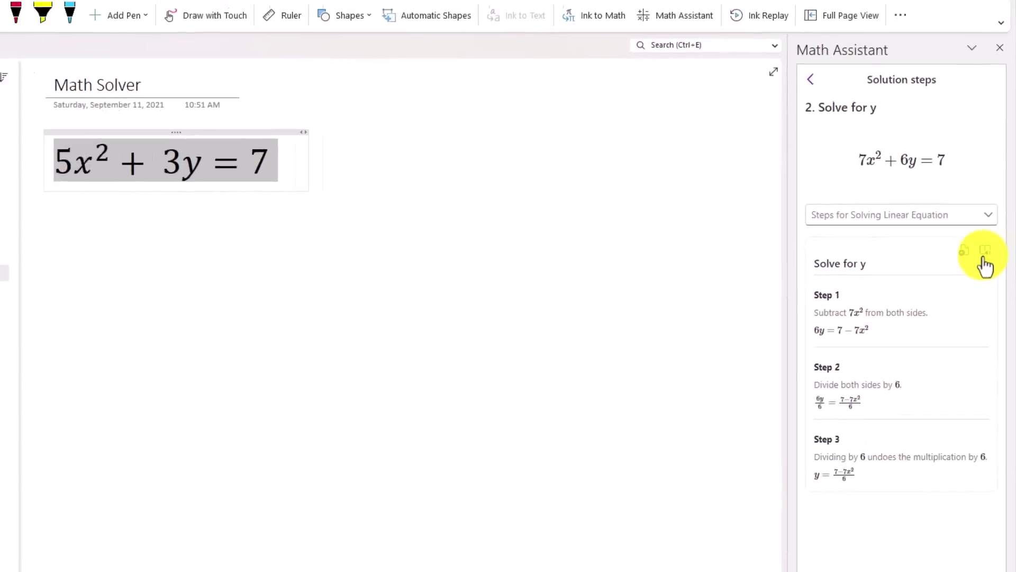
pyautogui.click(992, 239)
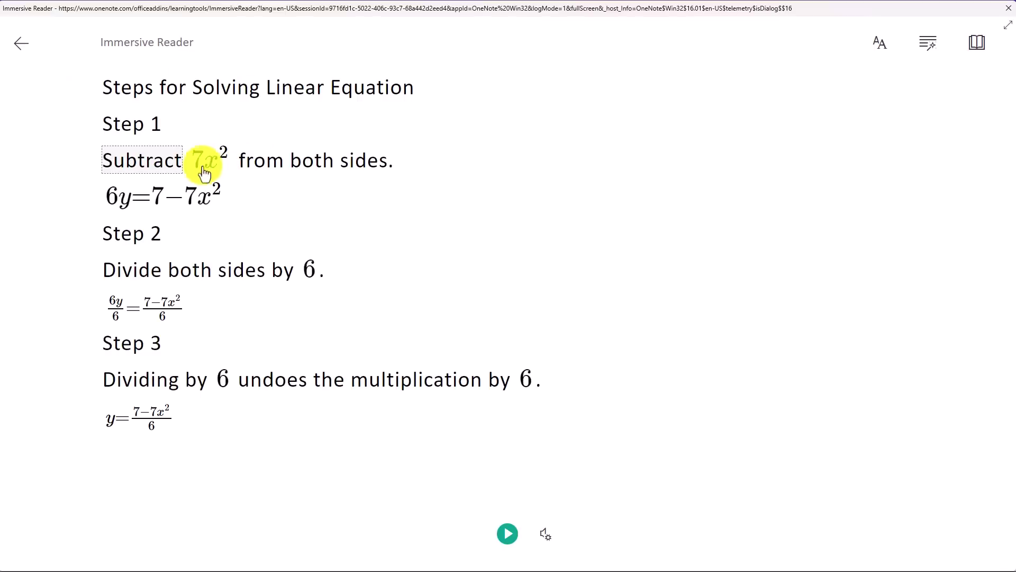
# Look up 'Subtract' in the picture dictionary, then read aloud from 6y = 7 − 7x² and pause.
pyautogui.click(140, 165)
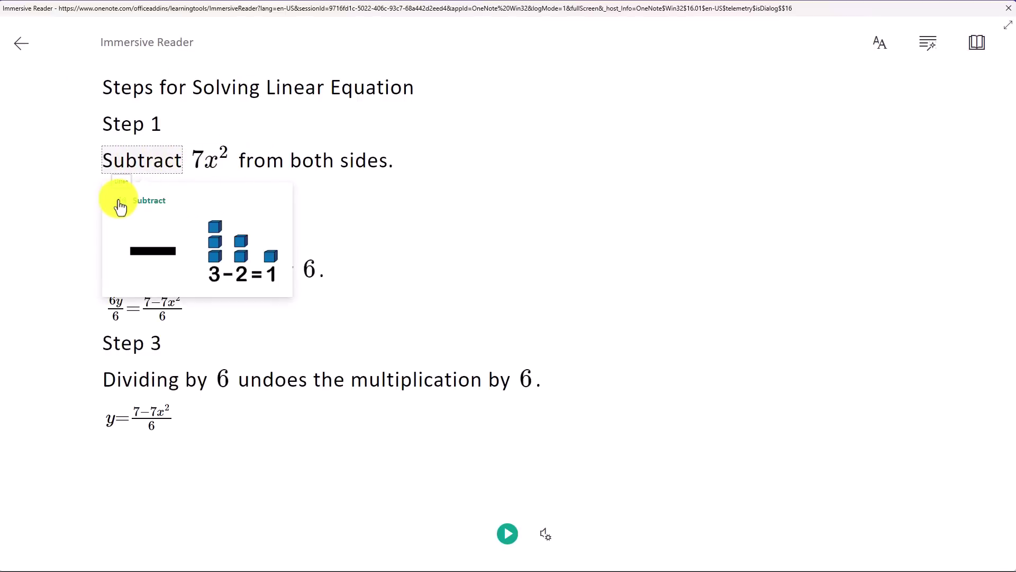
pyautogui.click(402, 204)
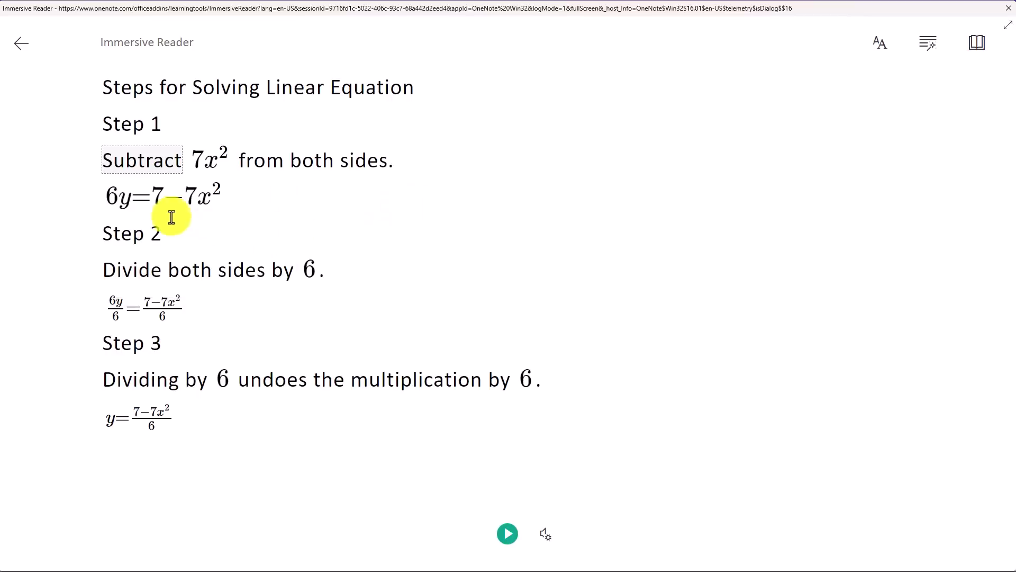
pyautogui.click(129, 213)
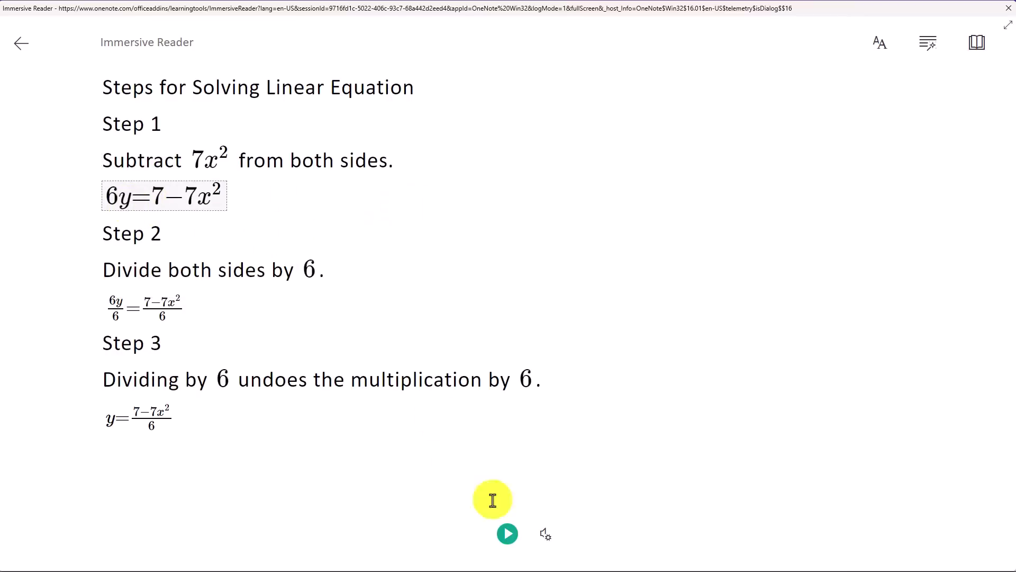
pyautogui.click(508, 536)
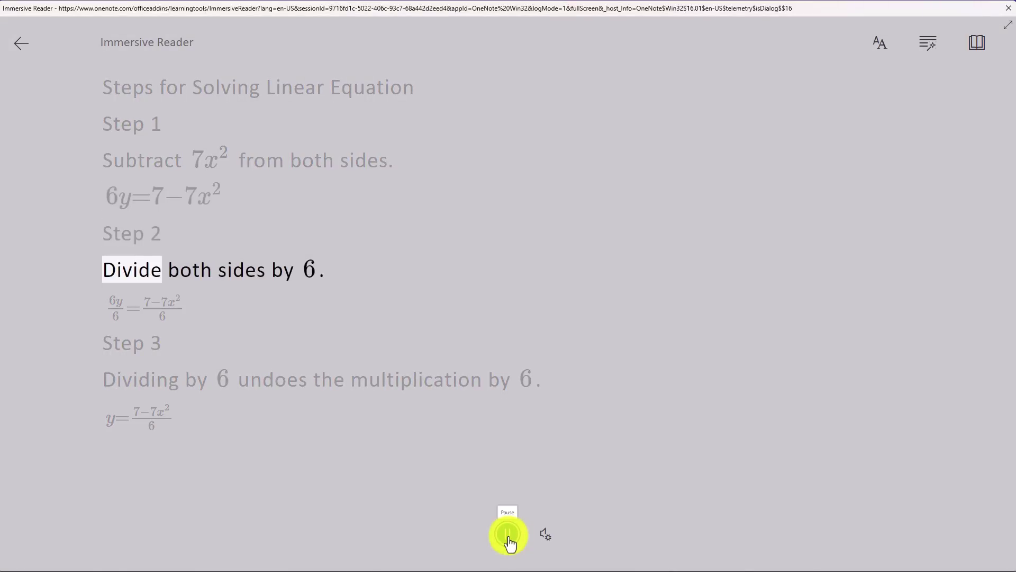
pyautogui.click(508, 536)
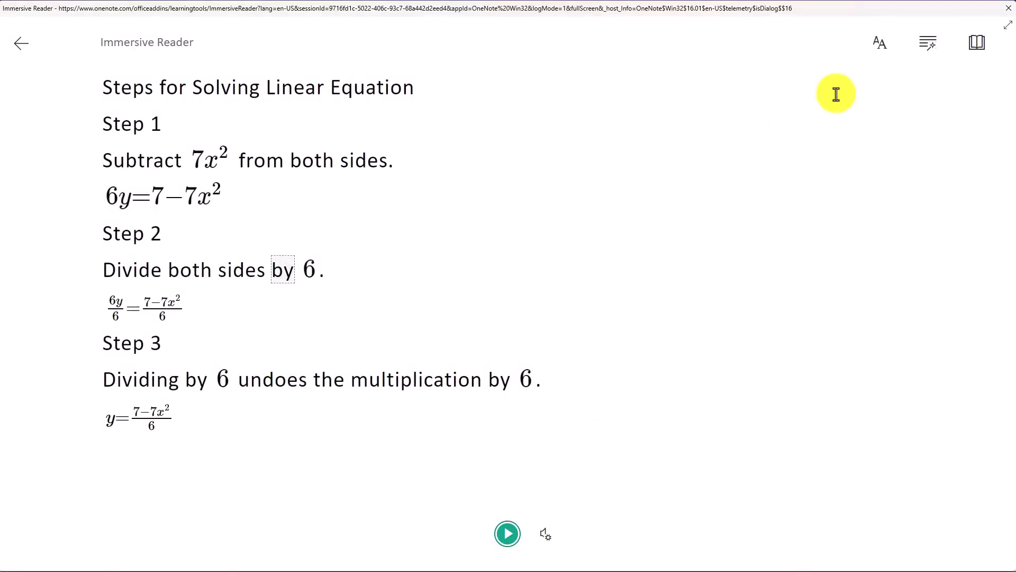
# Apply the cyan page theme and turn on Line Focus in Immersive Reader.
pyautogui.click(881, 45)
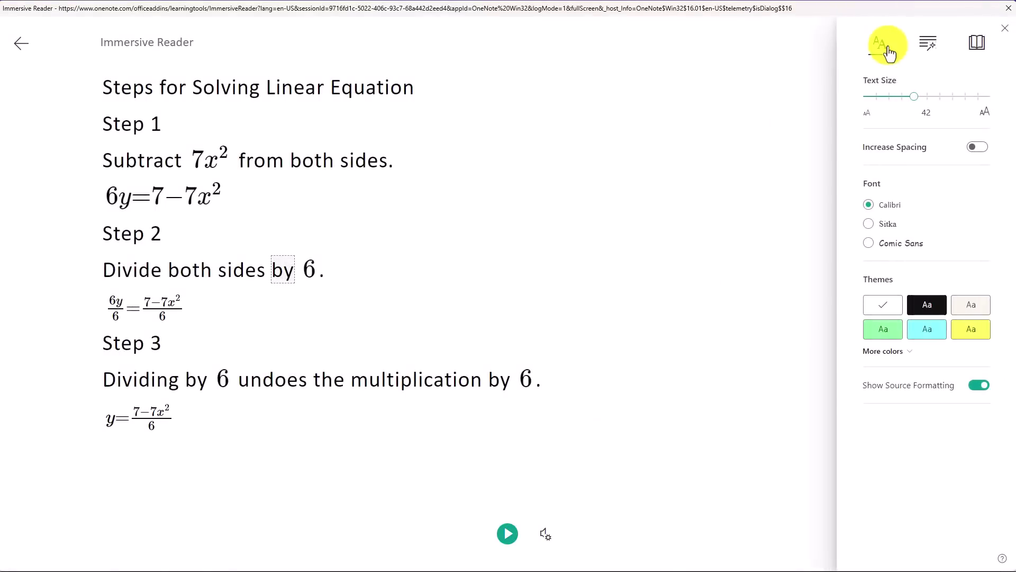
pyautogui.click(927, 337)
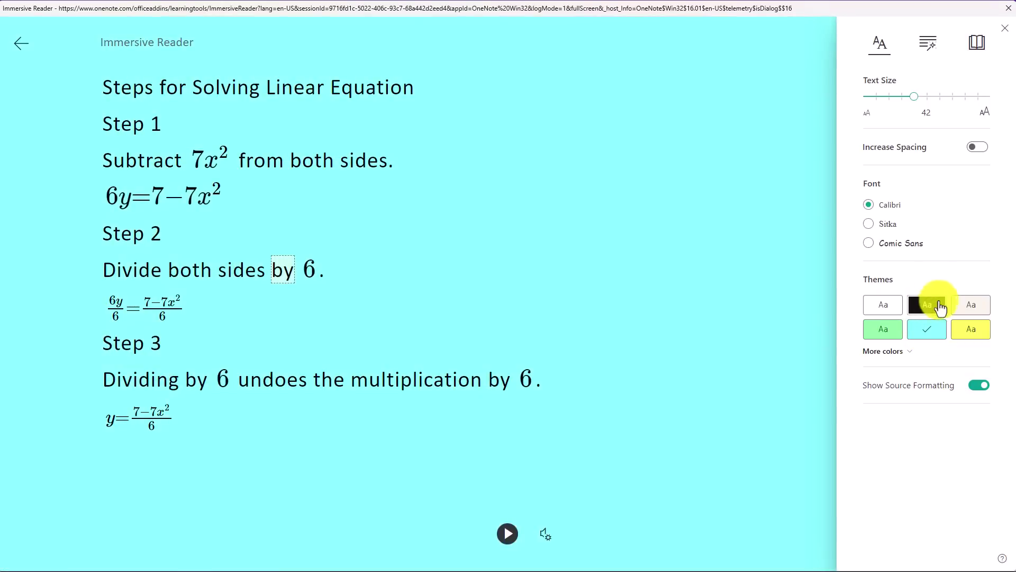
pyautogui.click(977, 44)
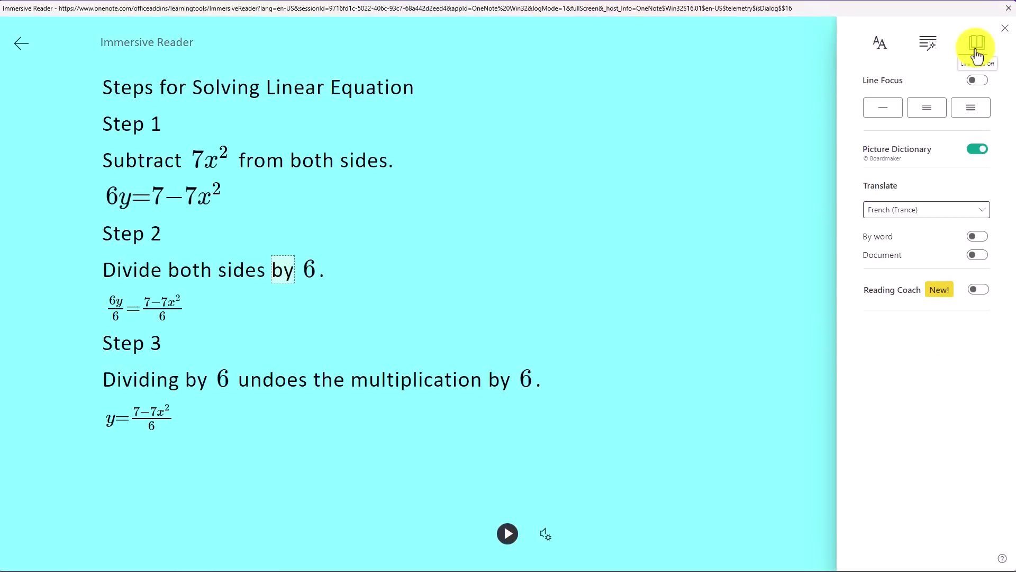
pyautogui.click(882, 108)
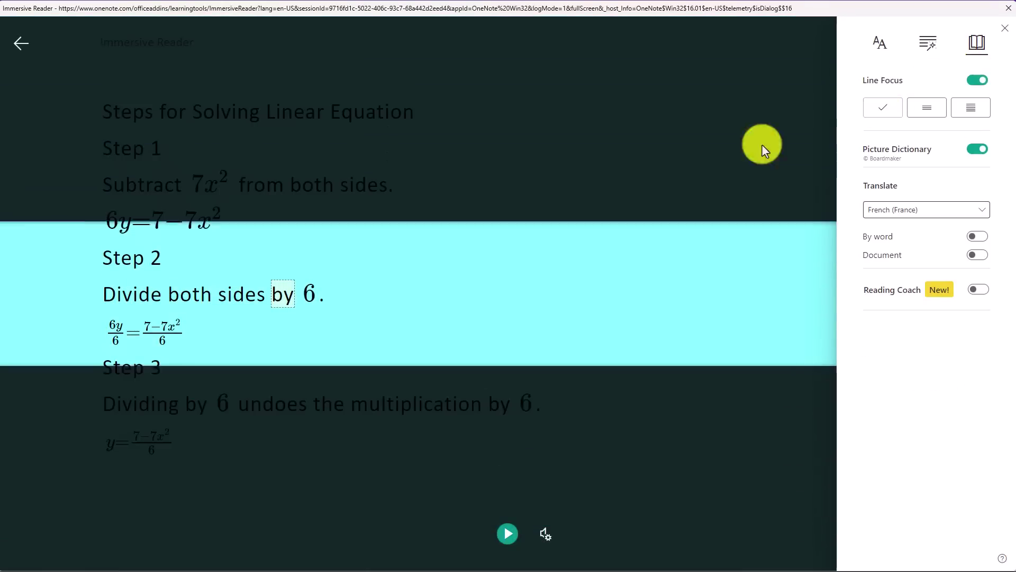
pyautogui.click(627, 147)
# Move the focus line down three lines, back up to 'Divide both sides by 6', then turn Line Focus off.
pyautogui.click(991, 331)
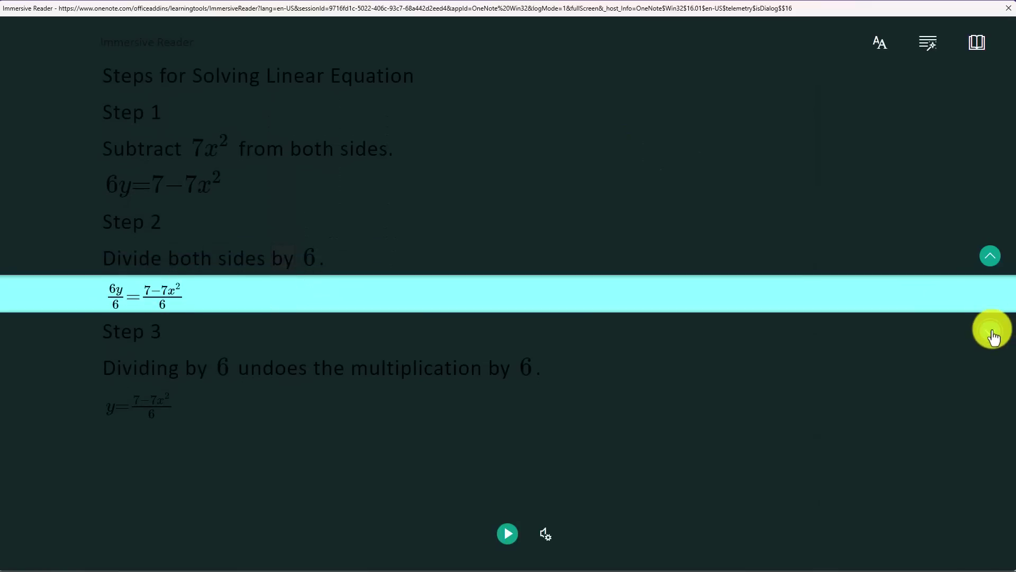
pyautogui.click(991, 330)
pyautogui.click(992, 331)
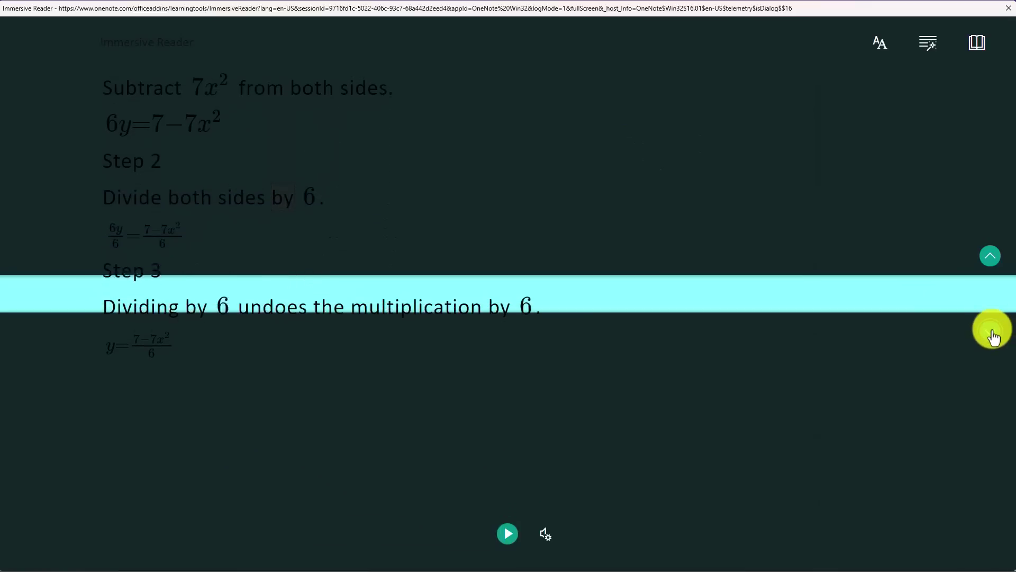
pyautogui.click(994, 269)
pyautogui.click(993, 272)
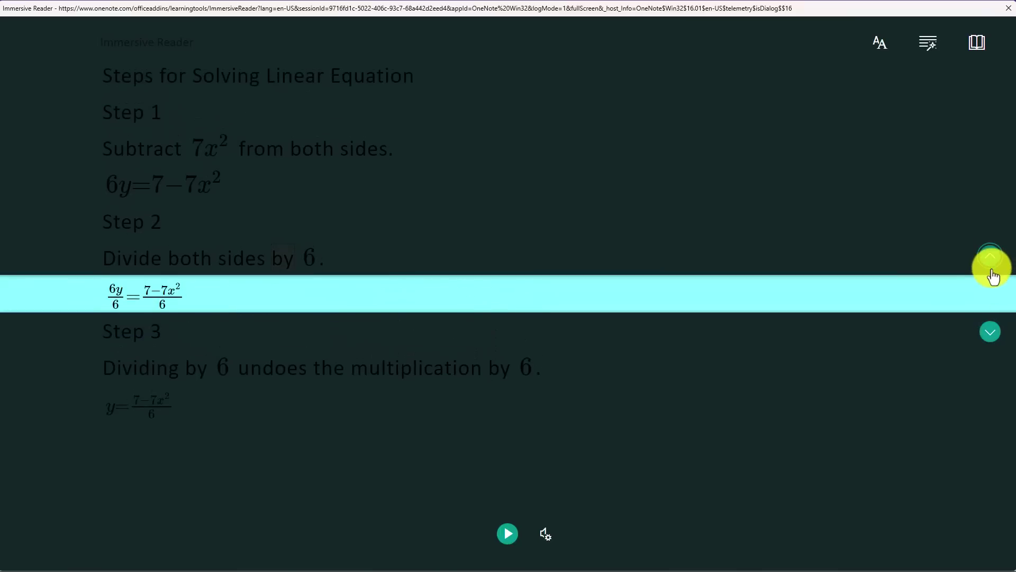
pyautogui.click(992, 271)
pyautogui.click(977, 43)
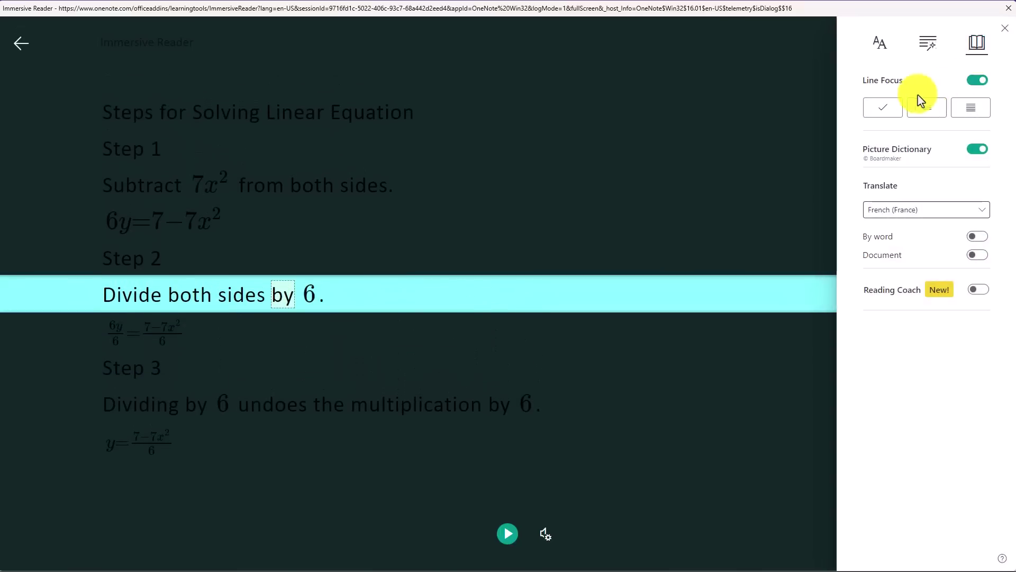
pyautogui.click(977, 80)
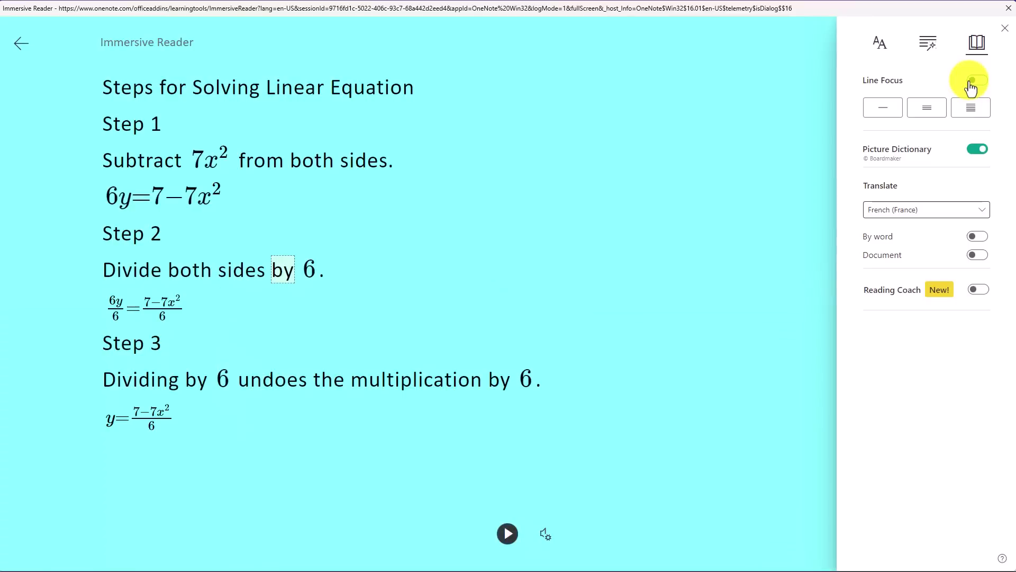
# Translate the whole document into Spanish (Mexico).
pyautogui.click(953, 216)
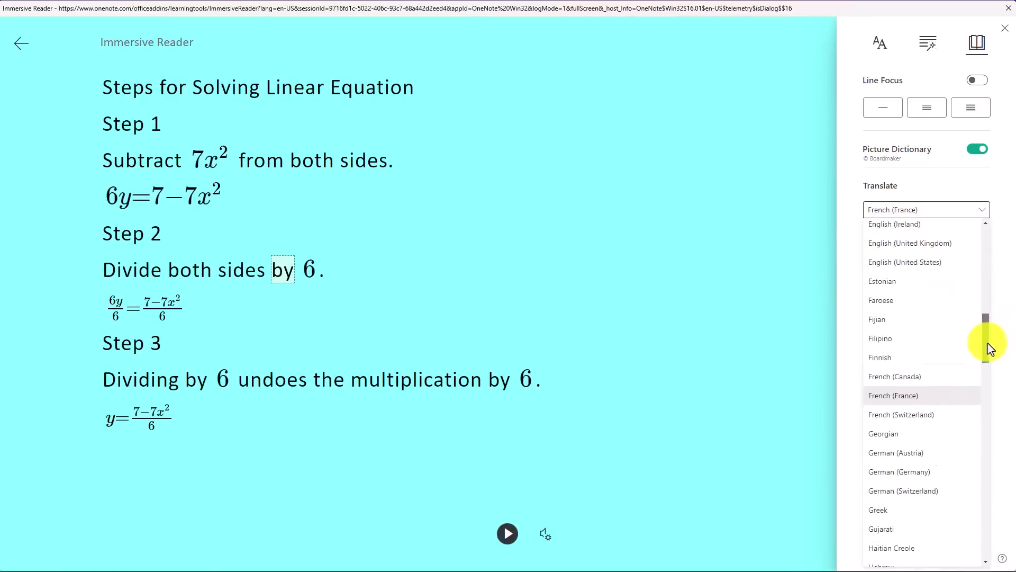
pyautogui.moveTo(990, 346); pyautogui.dragTo(989, 499)
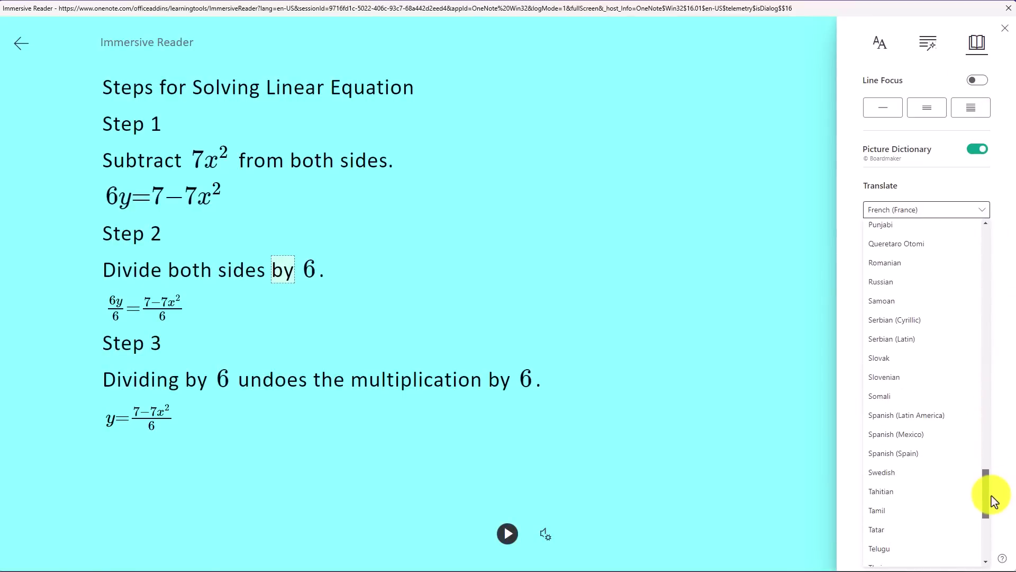
pyautogui.click(916, 437)
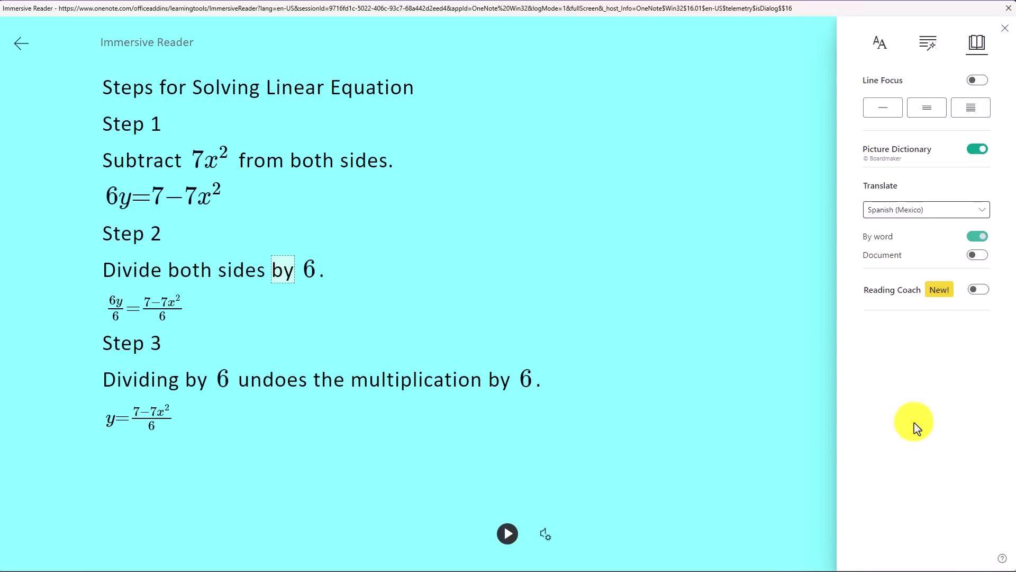
pyautogui.click(975, 258)
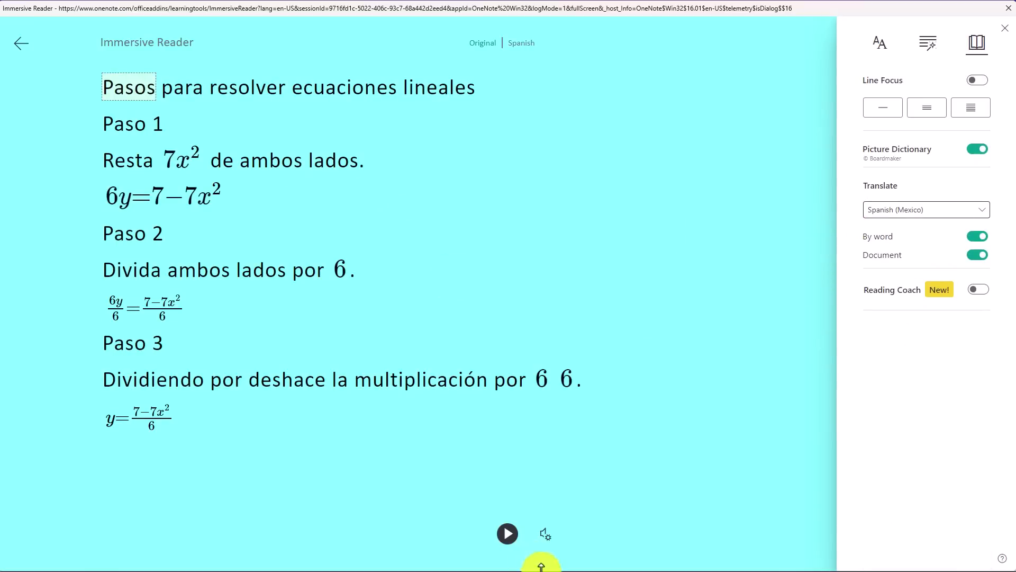
# Play and pause the Spanish read-aloud, return to the original text, and close Immersive Reader.
pyautogui.click(507, 533)
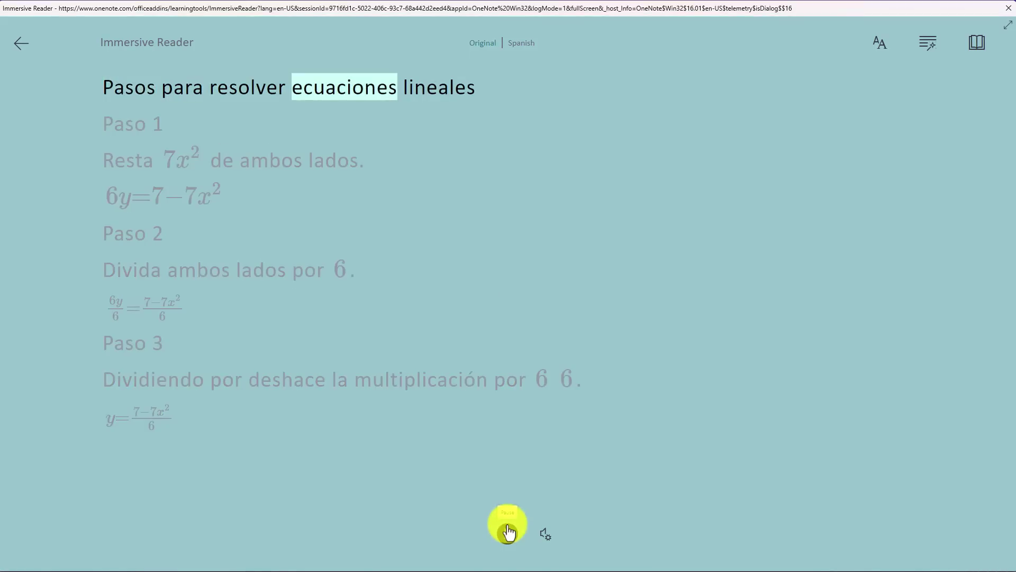
pyautogui.click(507, 532)
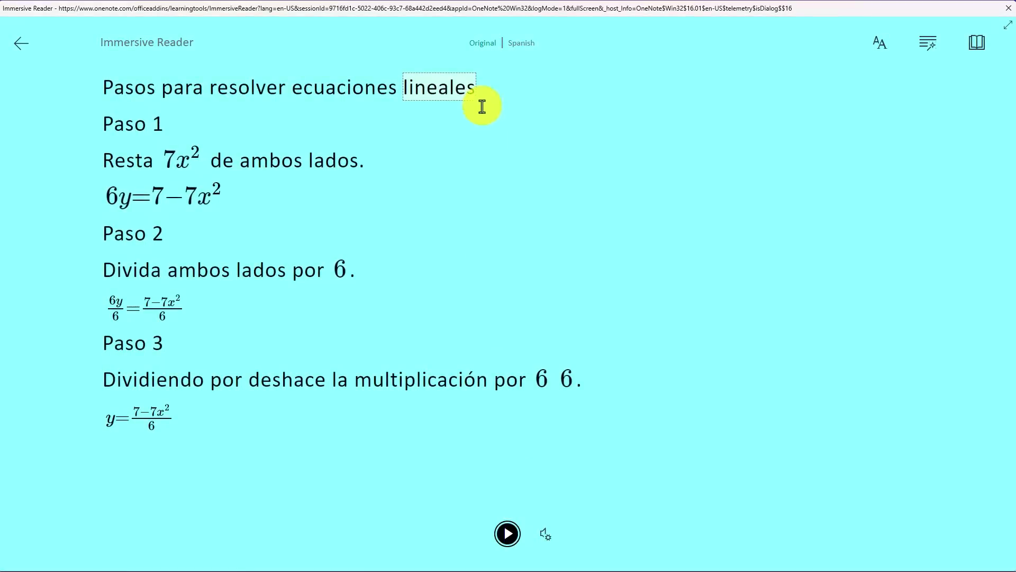
pyautogui.click(481, 47)
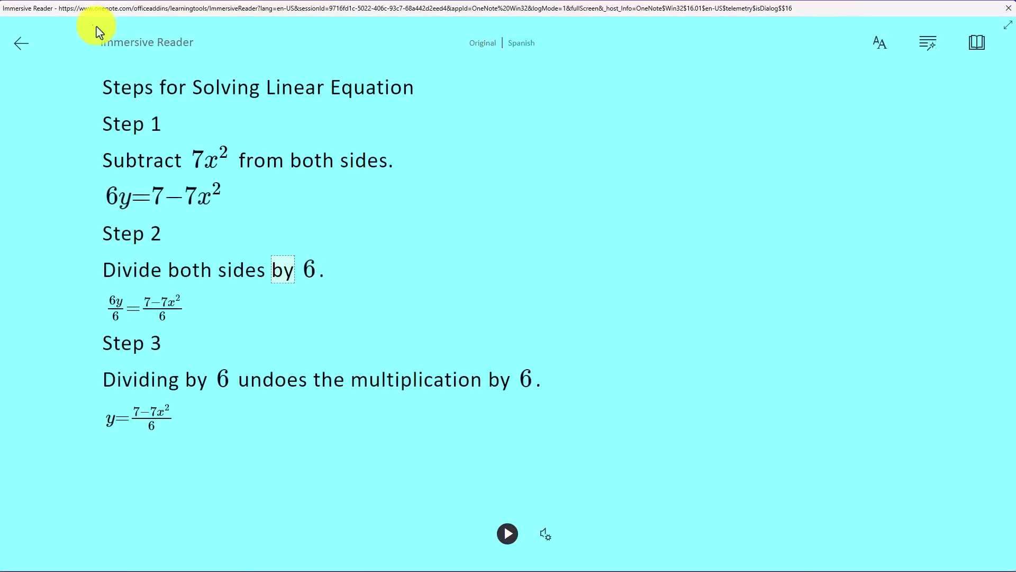
pyautogui.click(20, 44)
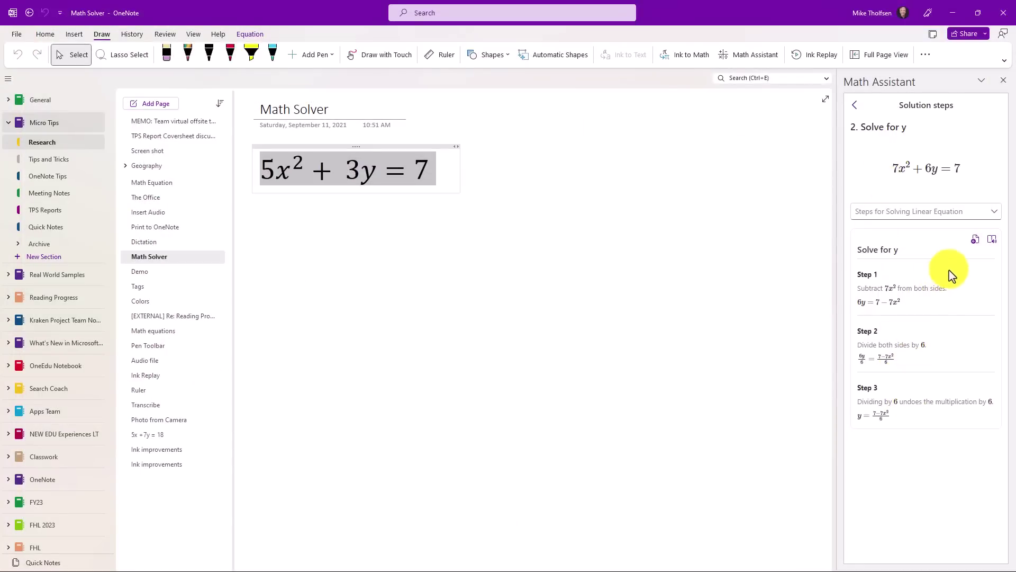
# Insert the solution steps onto the Math Solver page below the equation.
pyautogui.click(977, 246)
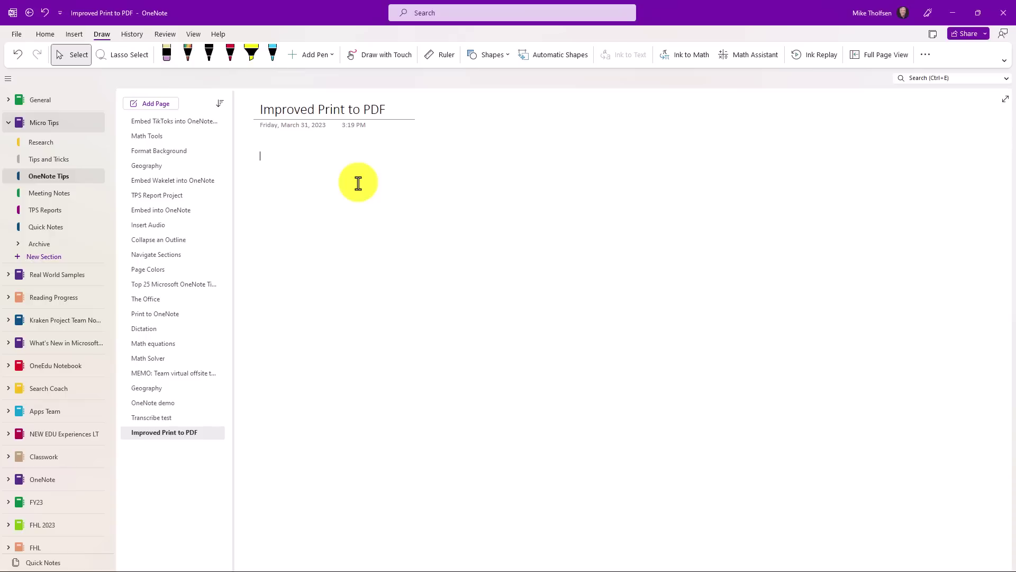
# Insert the Leveling the Playing Field with Microsoft Learning Tools PDF as a file printout.
pyautogui.click(74, 35)
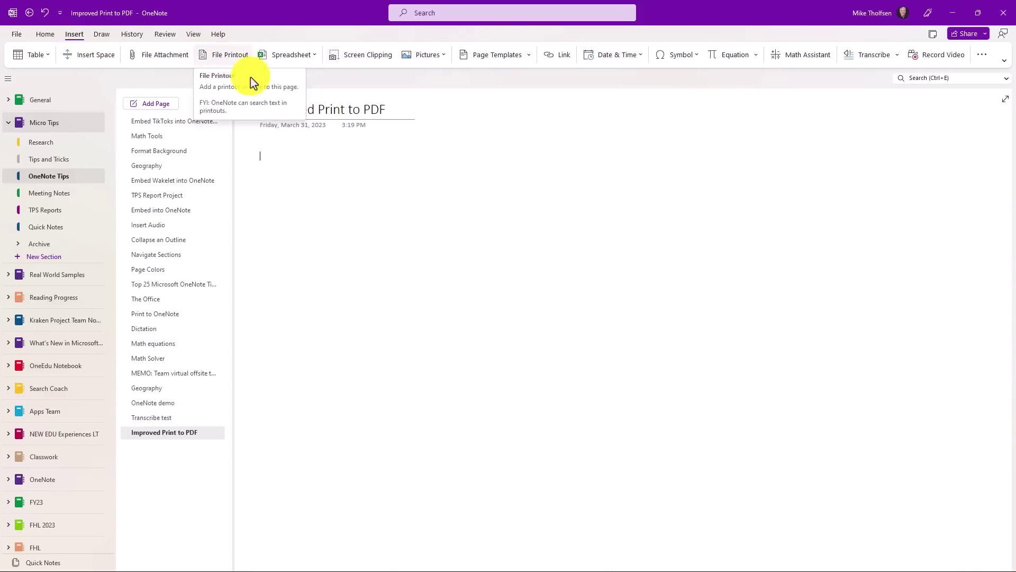
pyautogui.click(233, 55)
pyautogui.click(415, 269)
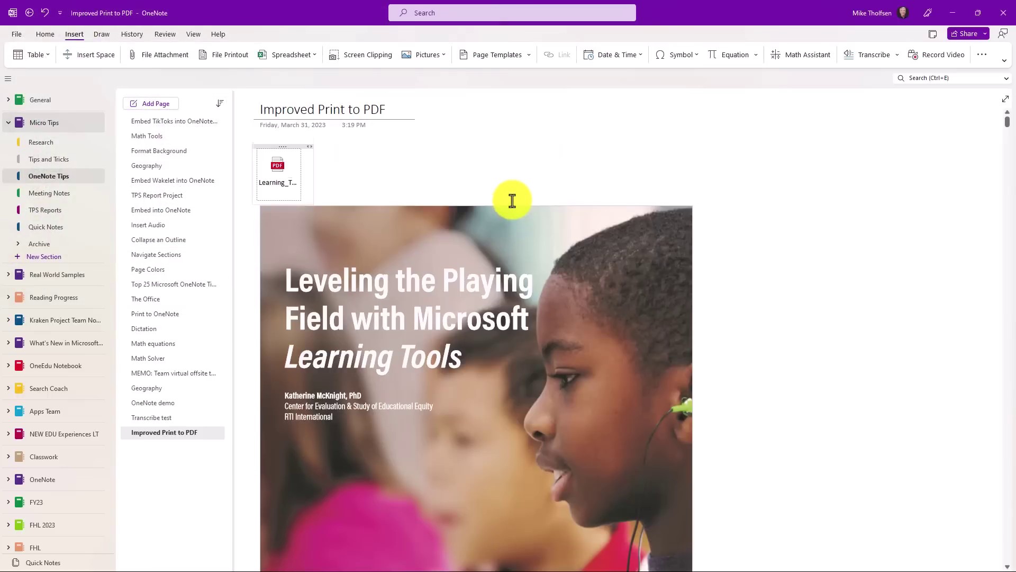
pyautogui.scroll(-3, 512, 200)
pyautogui.scroll(3, 511, 200)
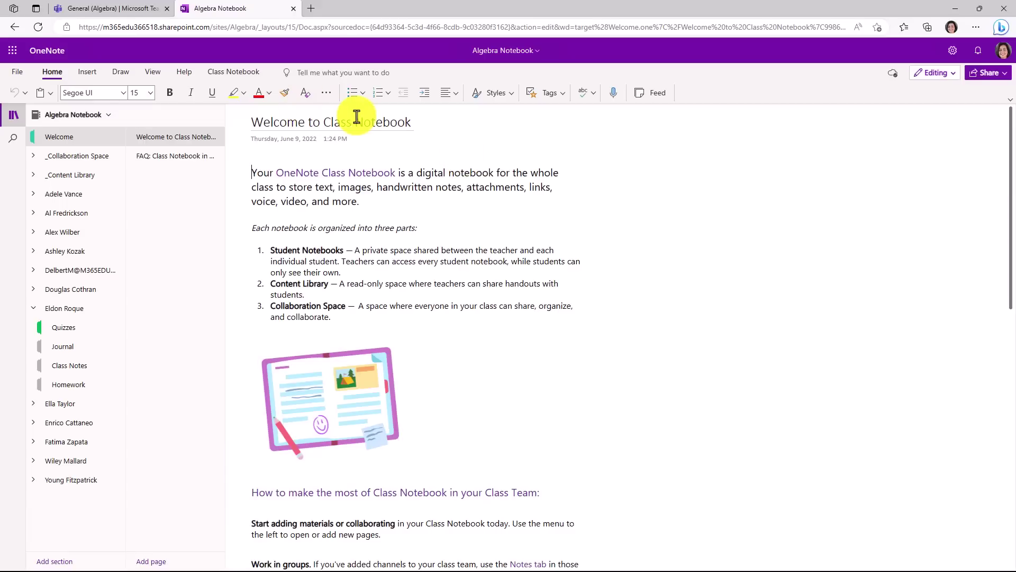
# Open the Insert tab's File dropdown to show the attachment and printout options.
pyautogui.click(88, 72)
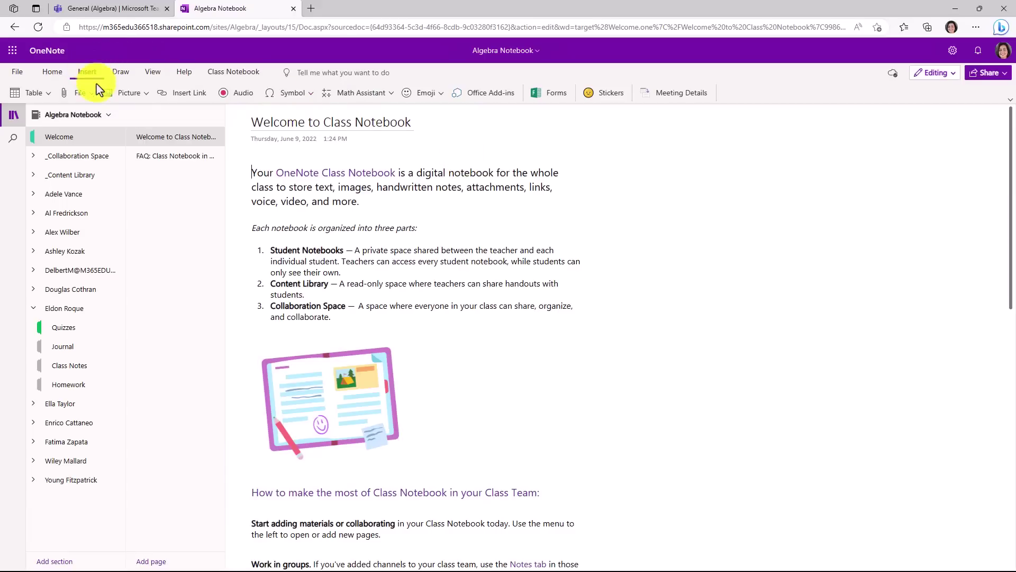
pyautogui.click(85, 94)
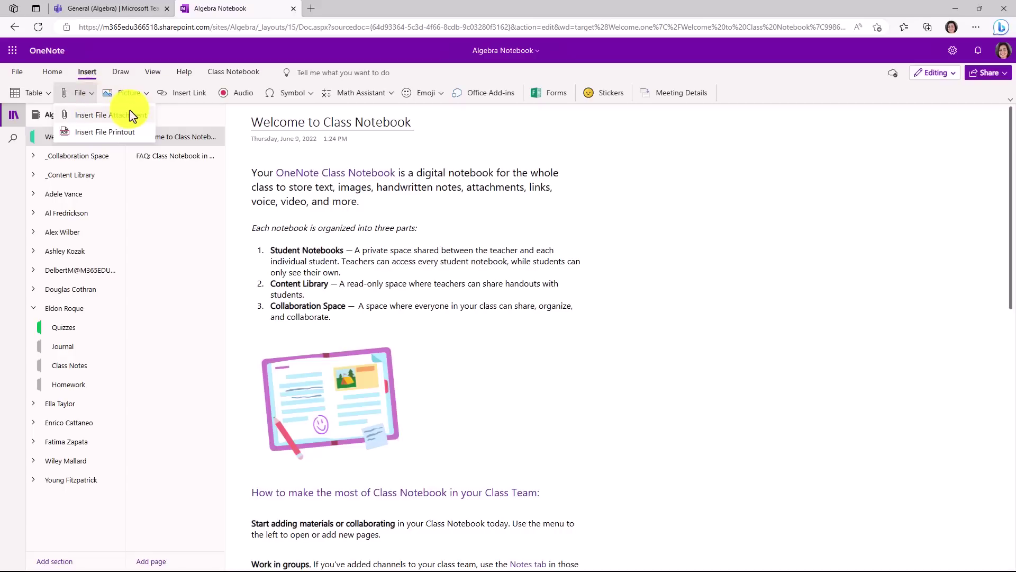